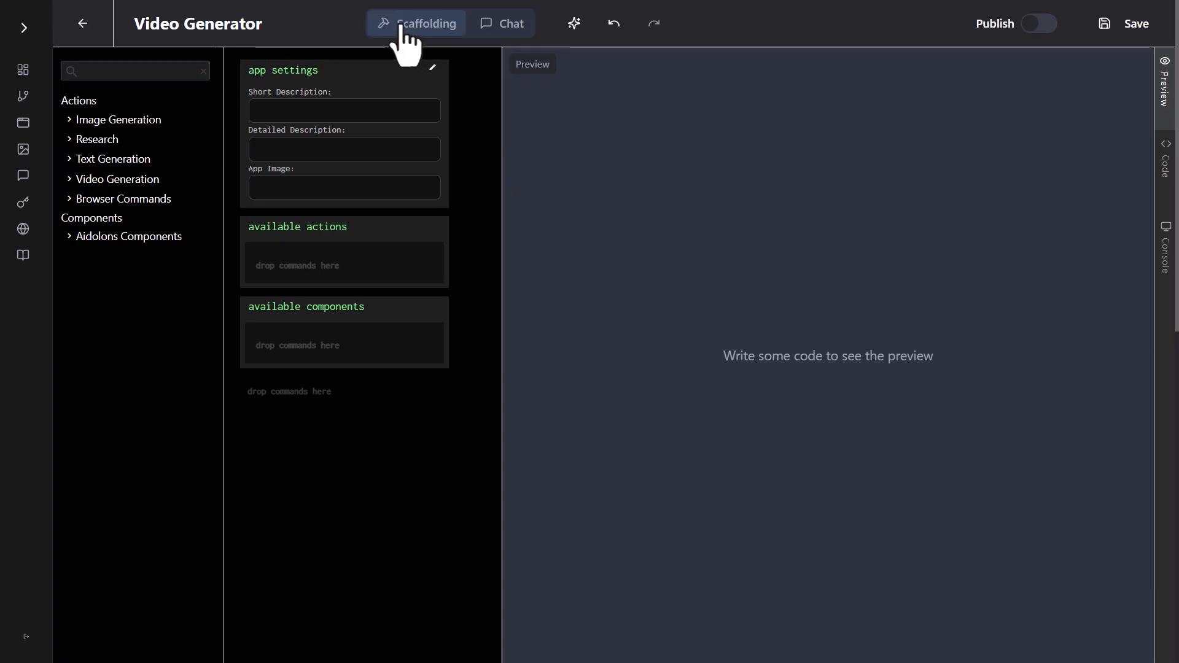
# - Look through the image, research, text and video generation actions and check the AI chat view before returning to scaffolding
pyautogui.click(519, 27)
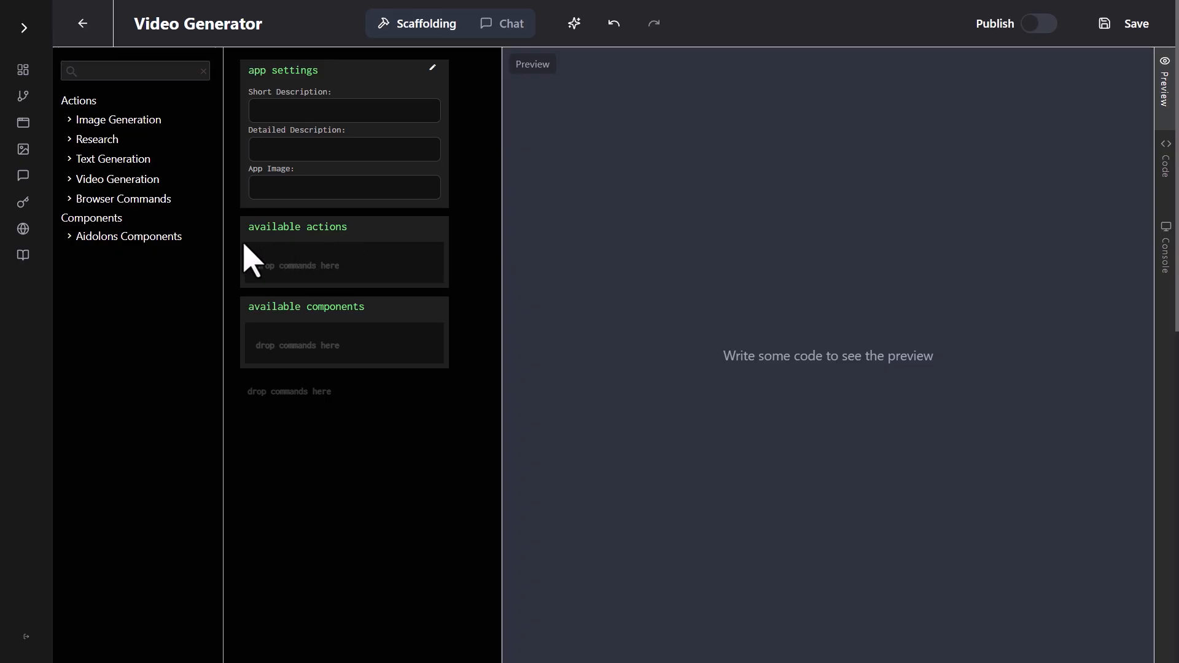
pyautogui.click(118, 120)
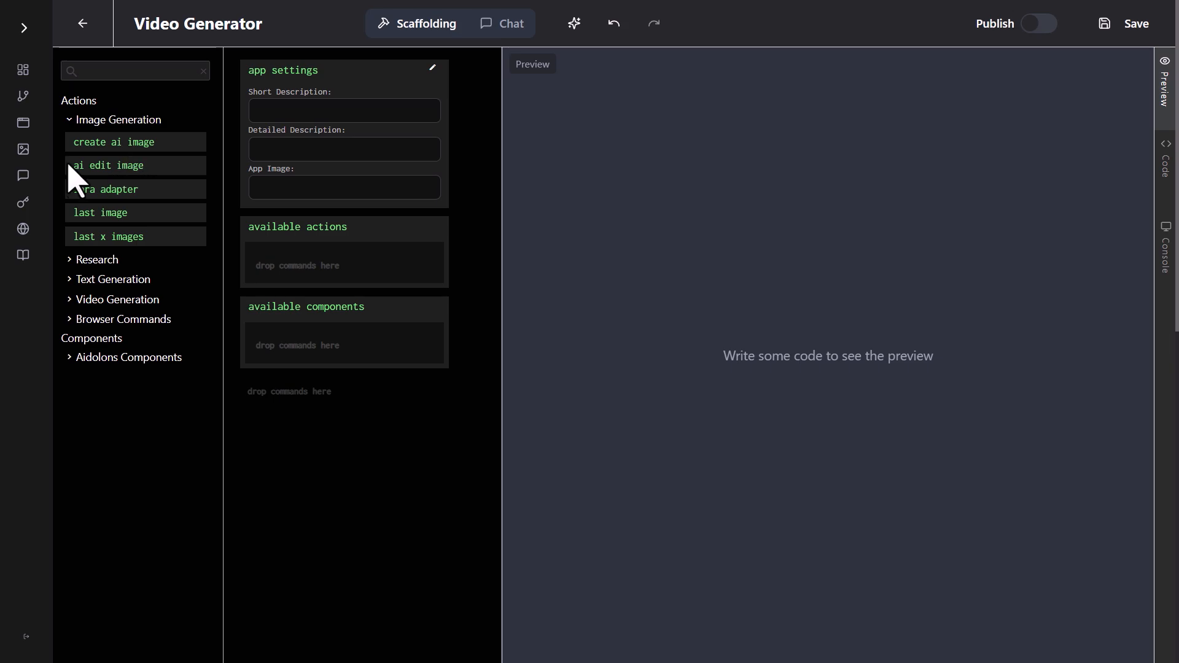
pyautogui.click(106, 259)
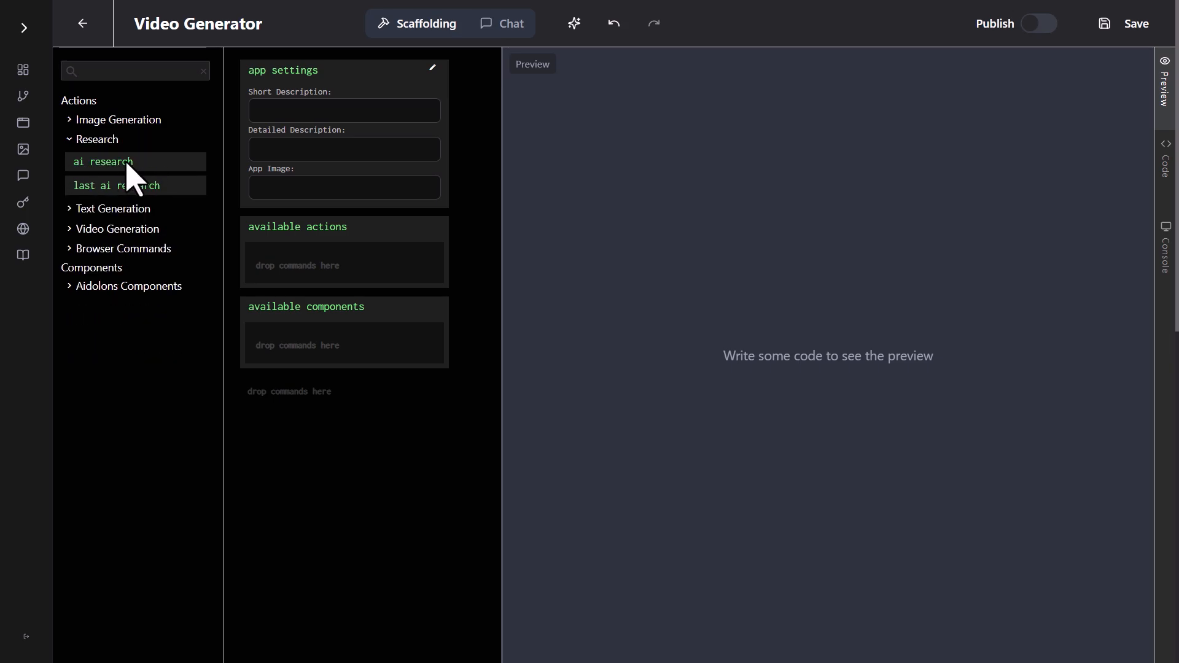
pyautogui.click(111, 209)
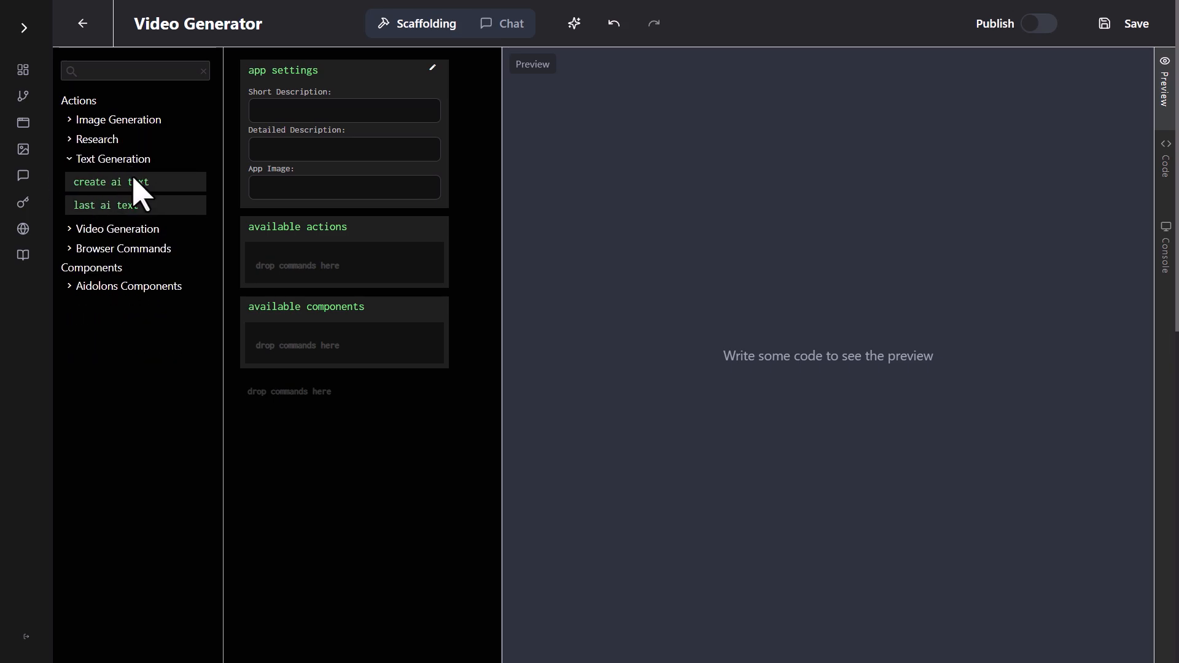
pyautogui.click(89, 230)
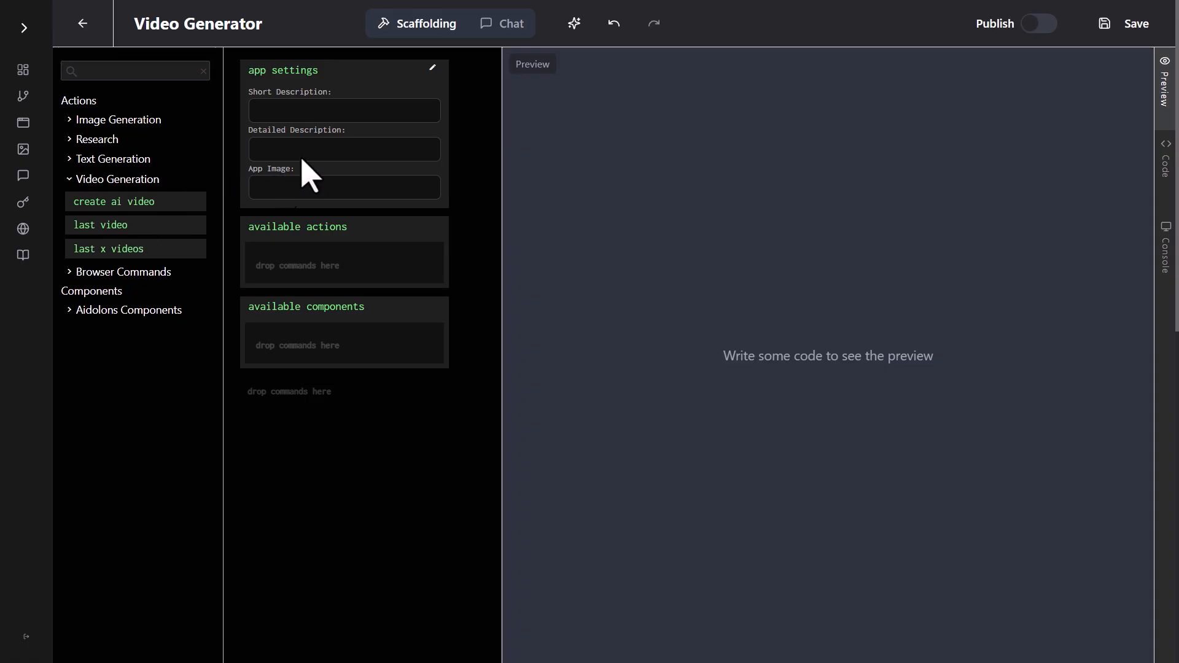
pyautogui.click(511, 25)
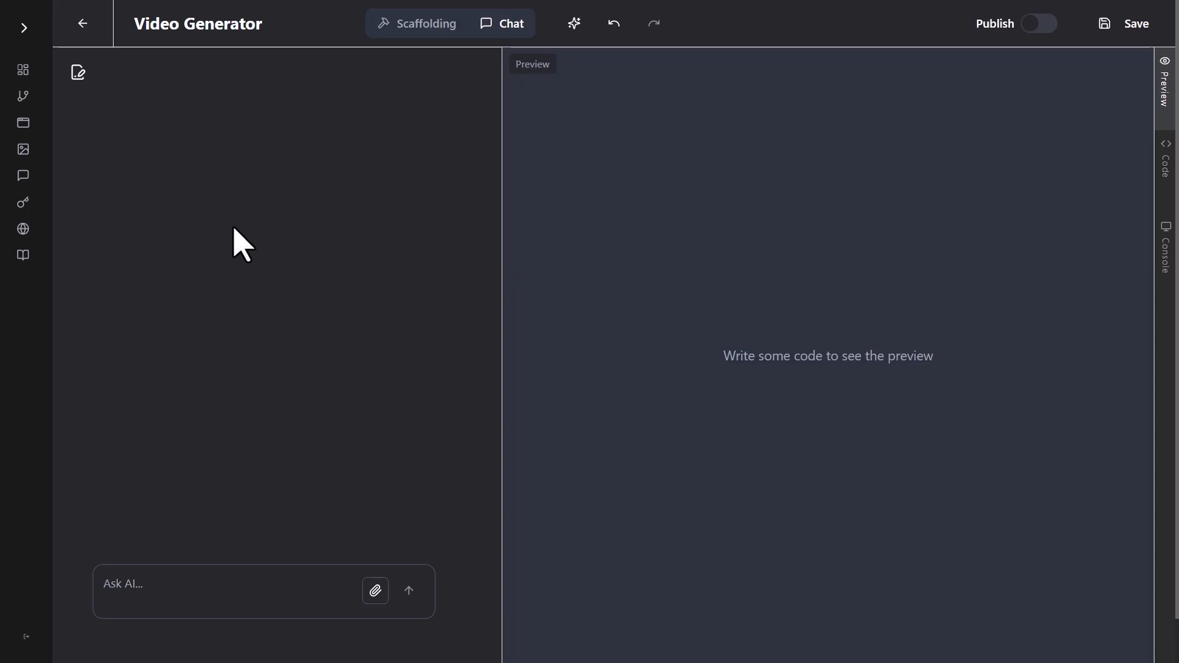
pyautogui.click(420, 26)
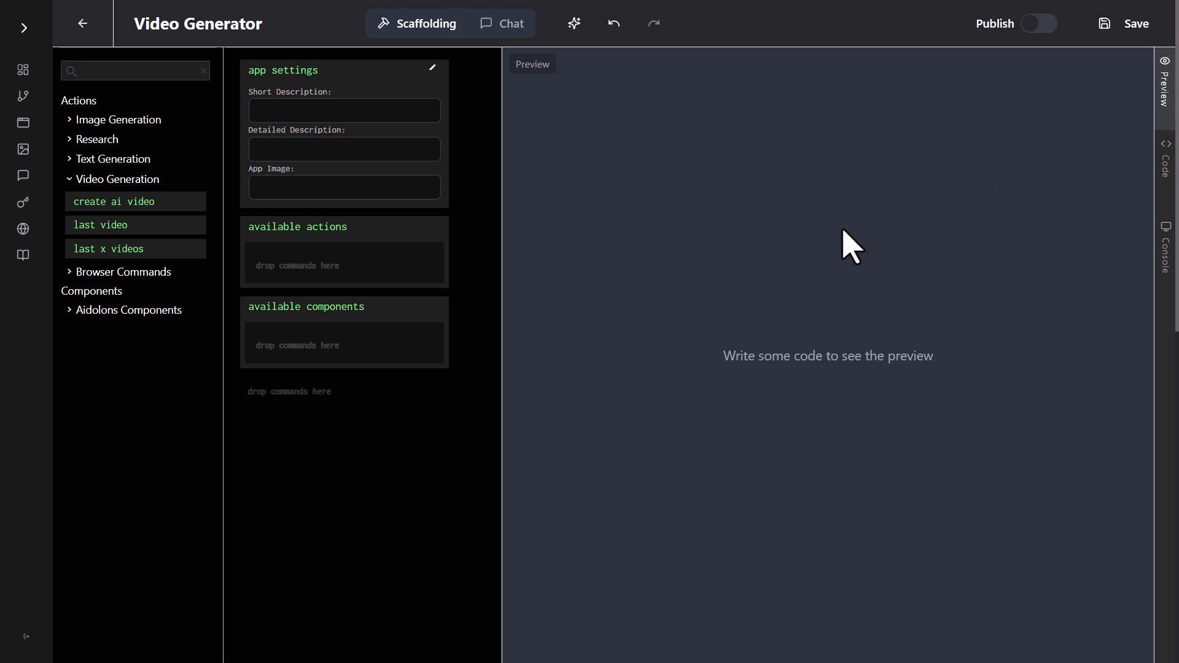
# - Show the code editor and the console side by side with the app preview
pyautogui.click(1162, 189)
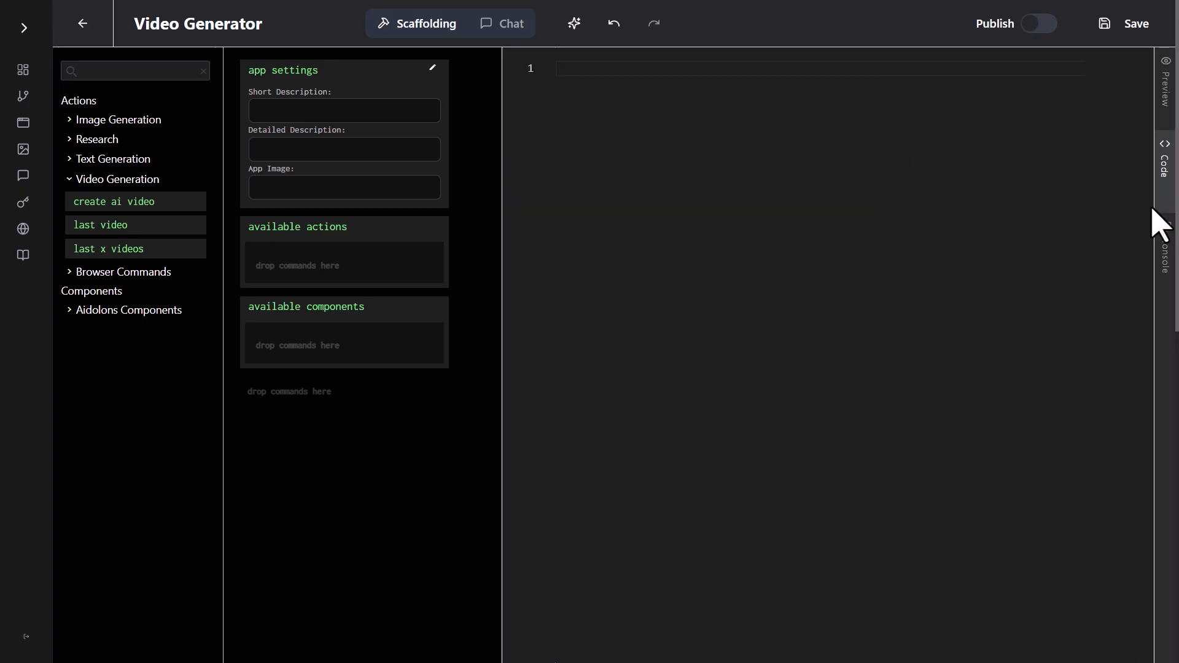
pyautogui.click(1163, 255)
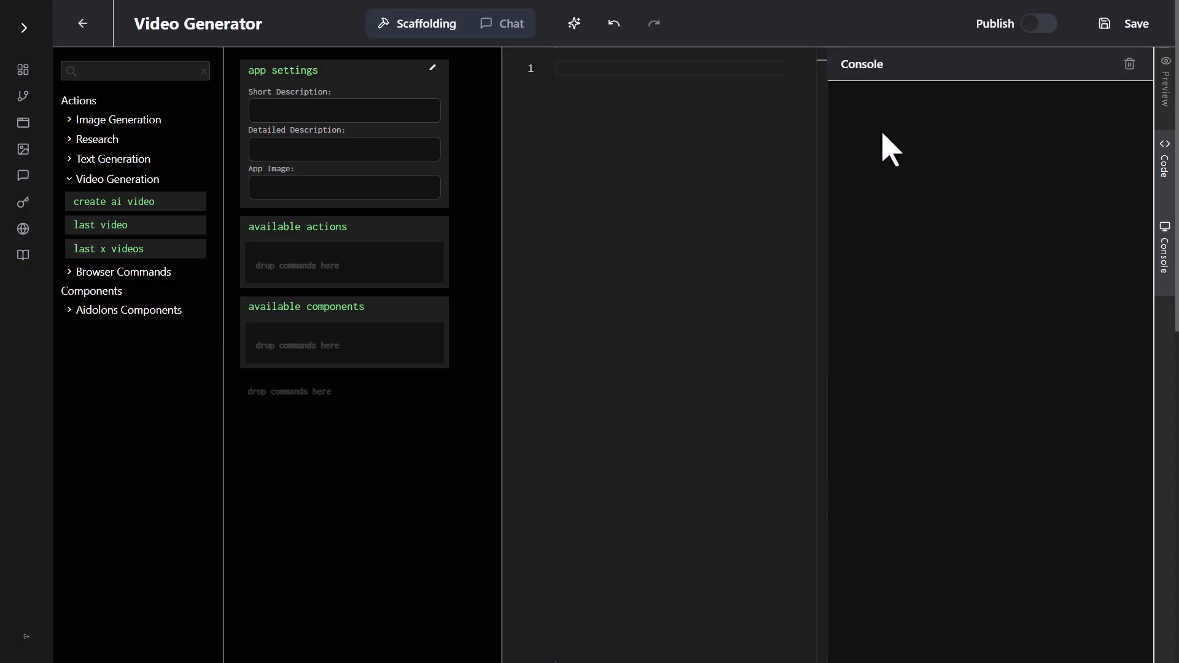
pyautogui.click(1169, 106)
pyautogui.click(1162, 179)
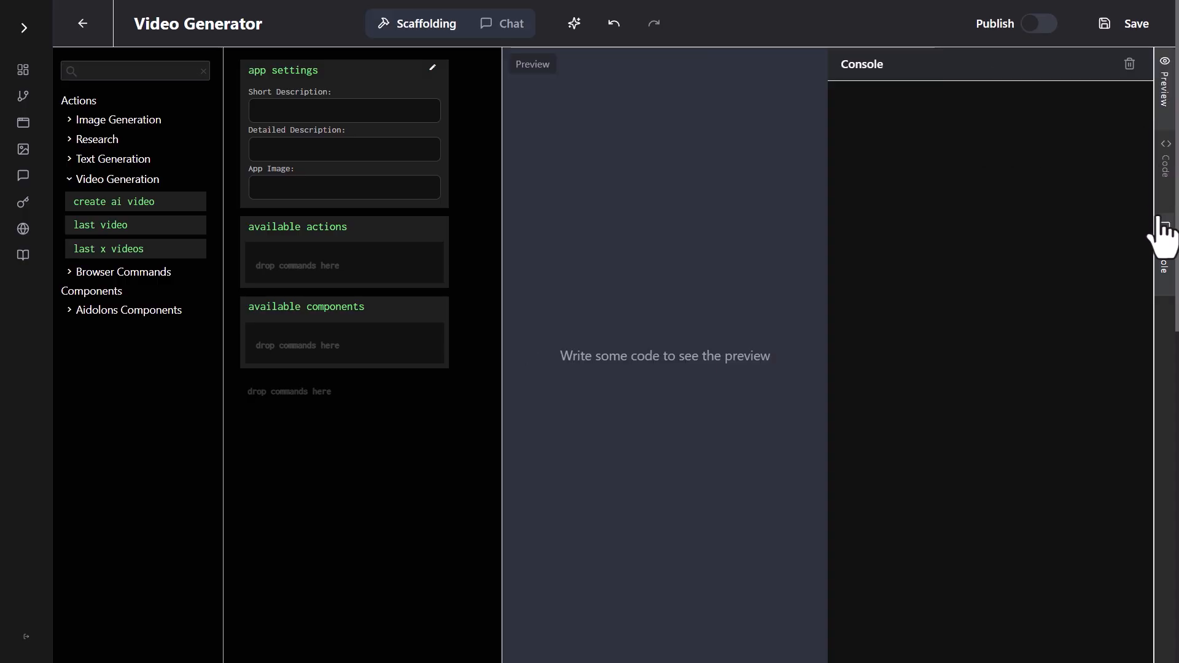
pyautogui.click(1162, 256)
pyautogui.click(1165, 172)
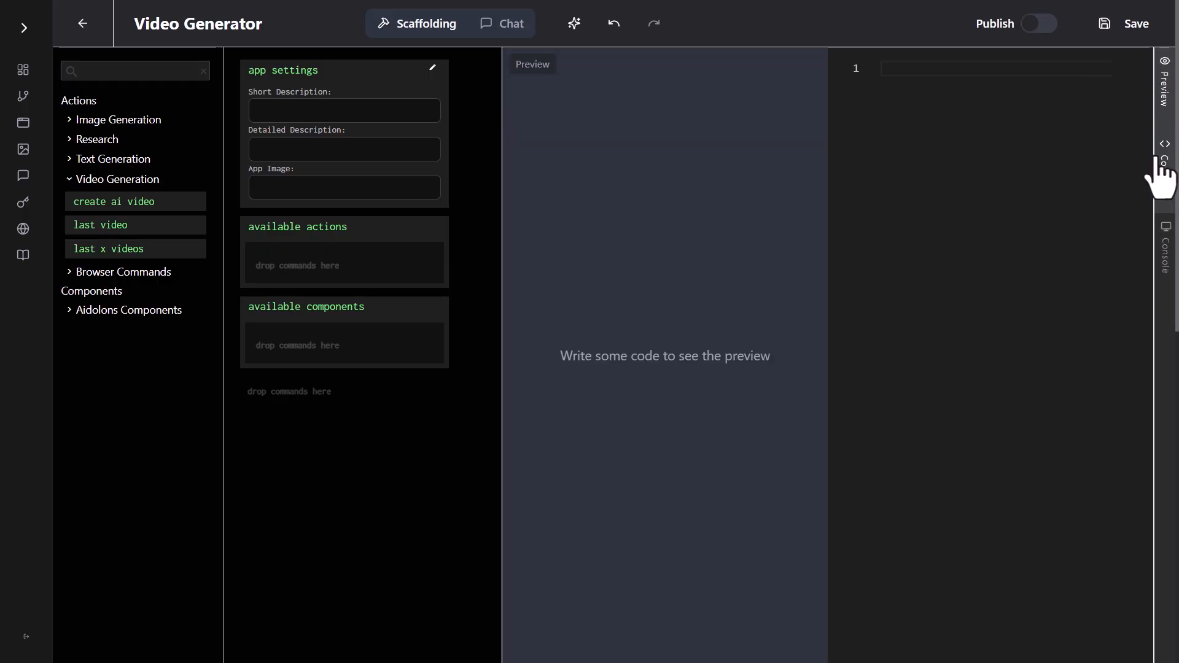
pyautogui.click(1165, 256)
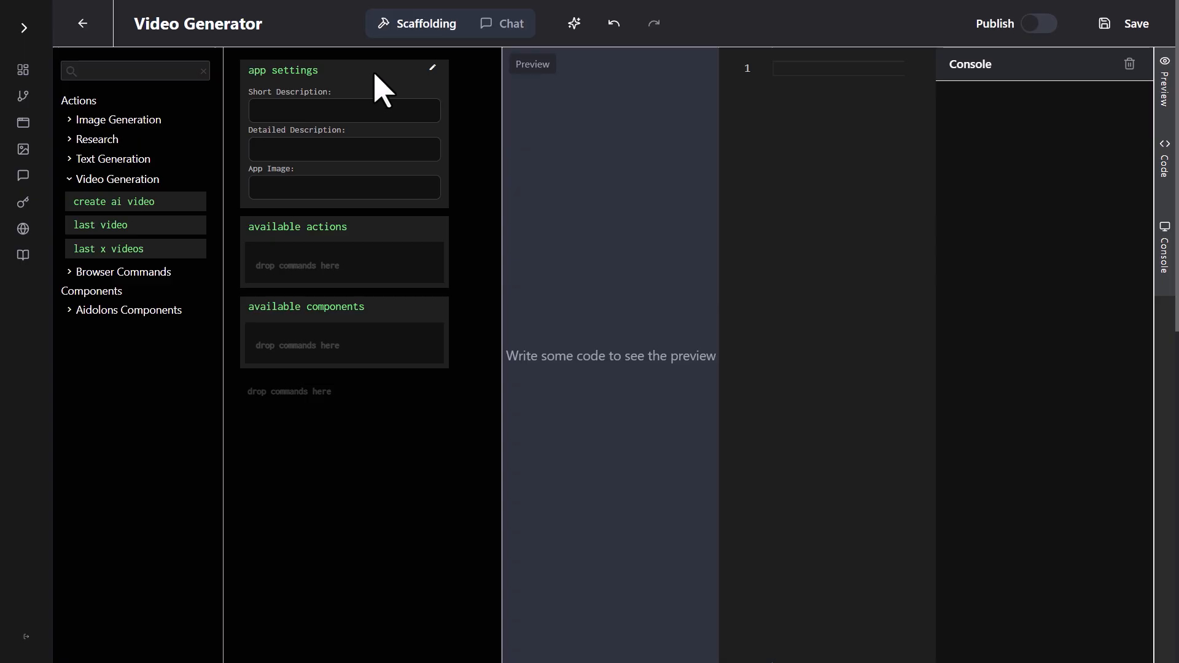
# - Enter "A video generator" as both the short and the detailed description in the app settings
pyautogui.click(431, 68)
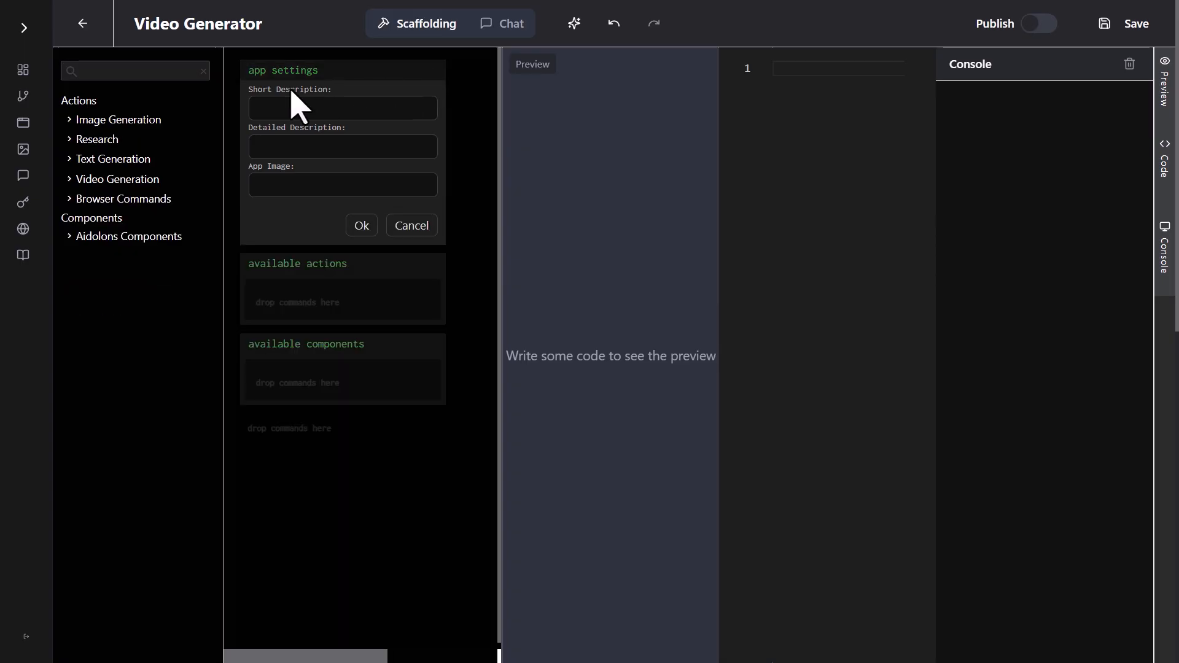
pyautogui.click(299, 109)
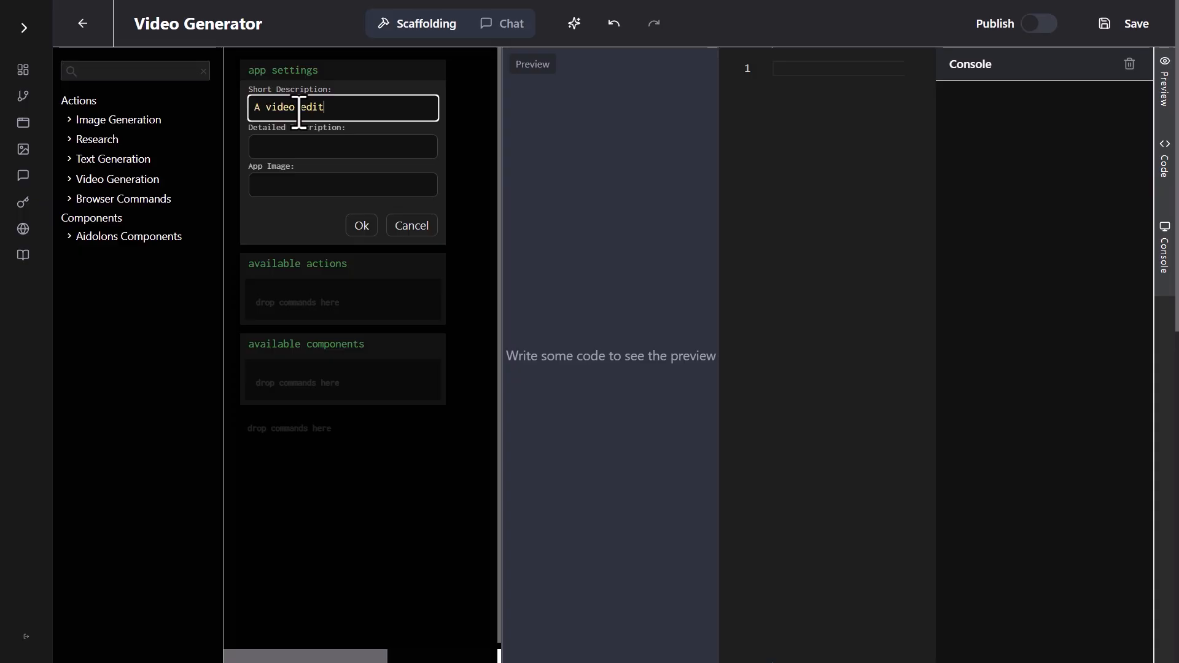
pyautogui.press('Tab')
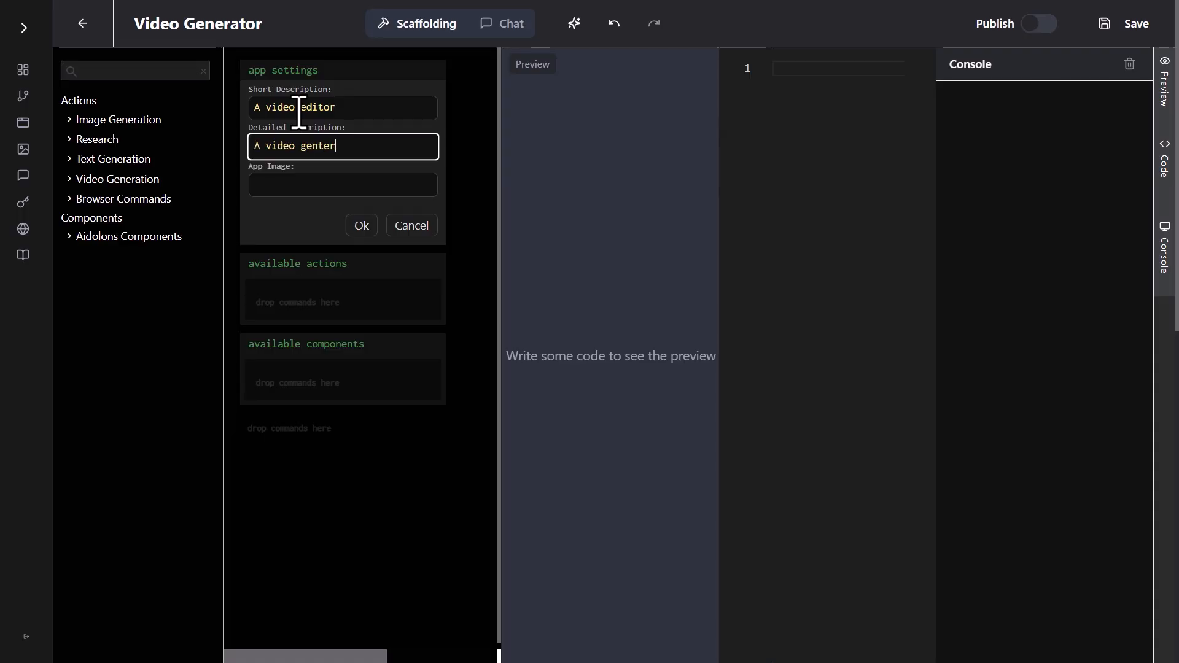
pyautogui.doubleClick(326, 146)
pyautogui.write('generator')
pyautogui.doubleClick(320, 107)
pyautogui.write('generator')
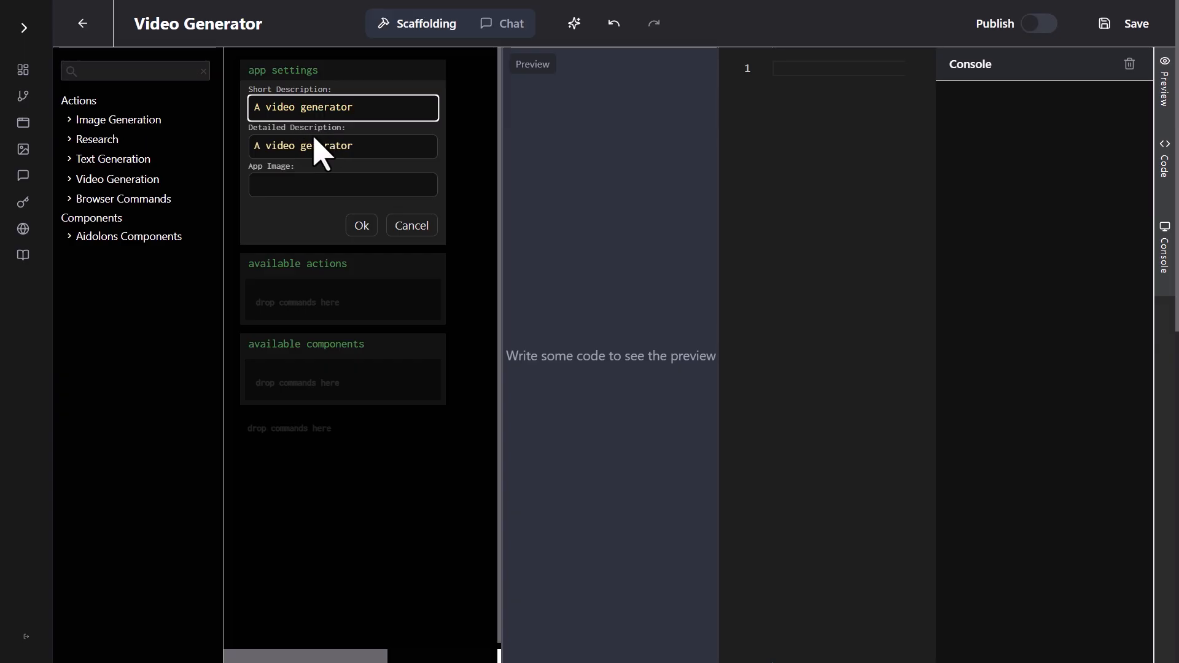
# - Extend the detailed description with "with the video controls in a left sidebar. the output appears to the right side." and confirm the app settings
pyautogui.click(384, 148)
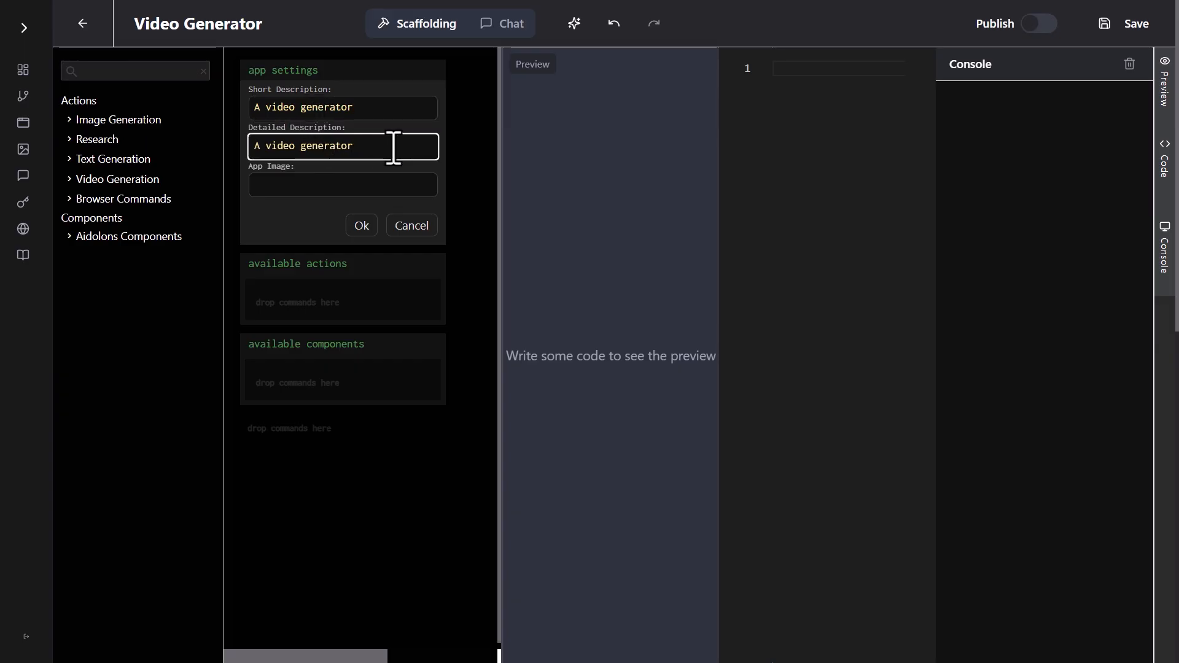
pyautogui.write('video controls in a')
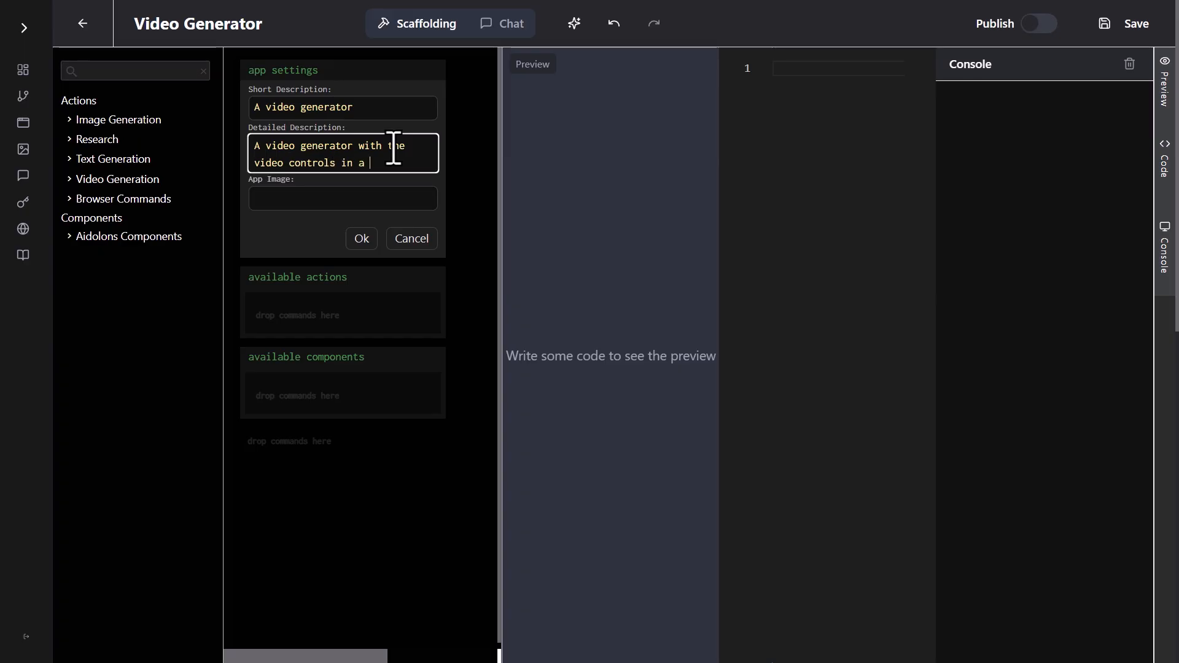
pyautogui.write(' left sidebar. the')
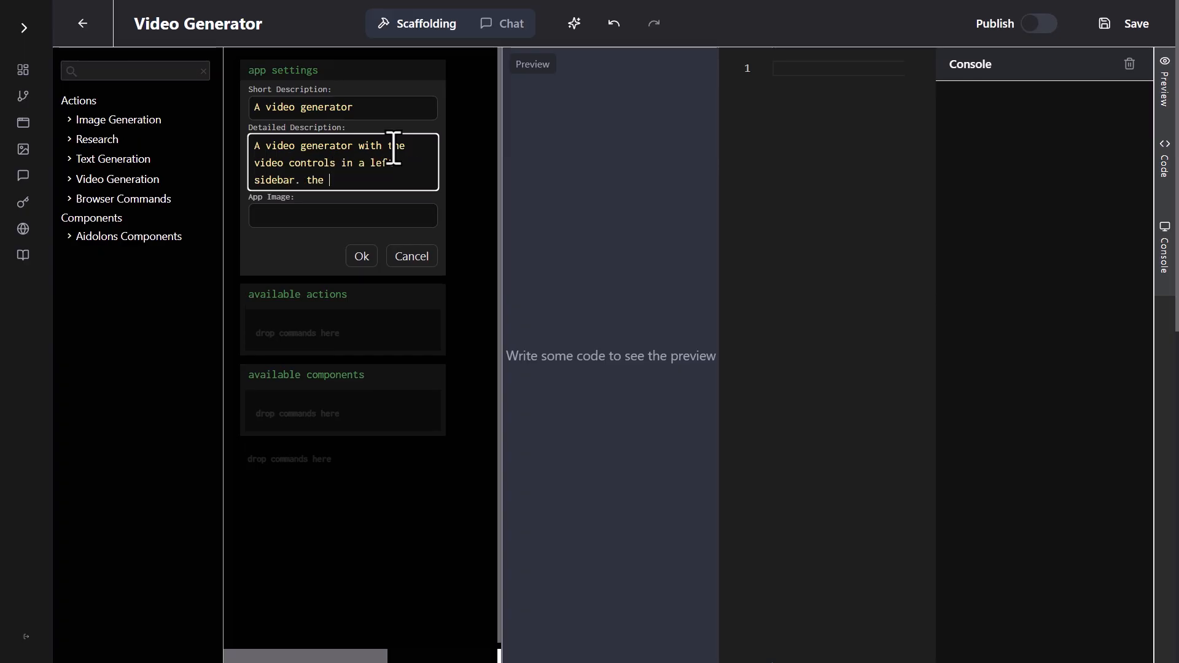
pyautogui.write(' output appears to the right side.')
pyautogui.click(361, 275)
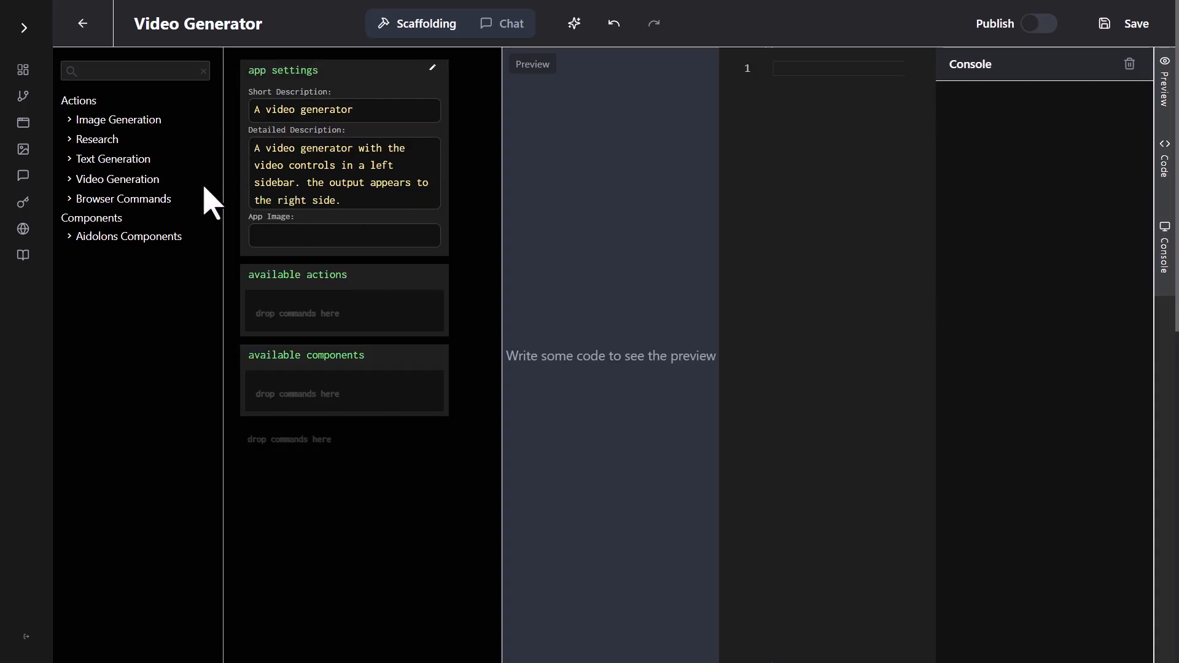
# - Add the create ai video action to the available actions, using the Hailuo 2 model
pyautogui.click(98, 180)
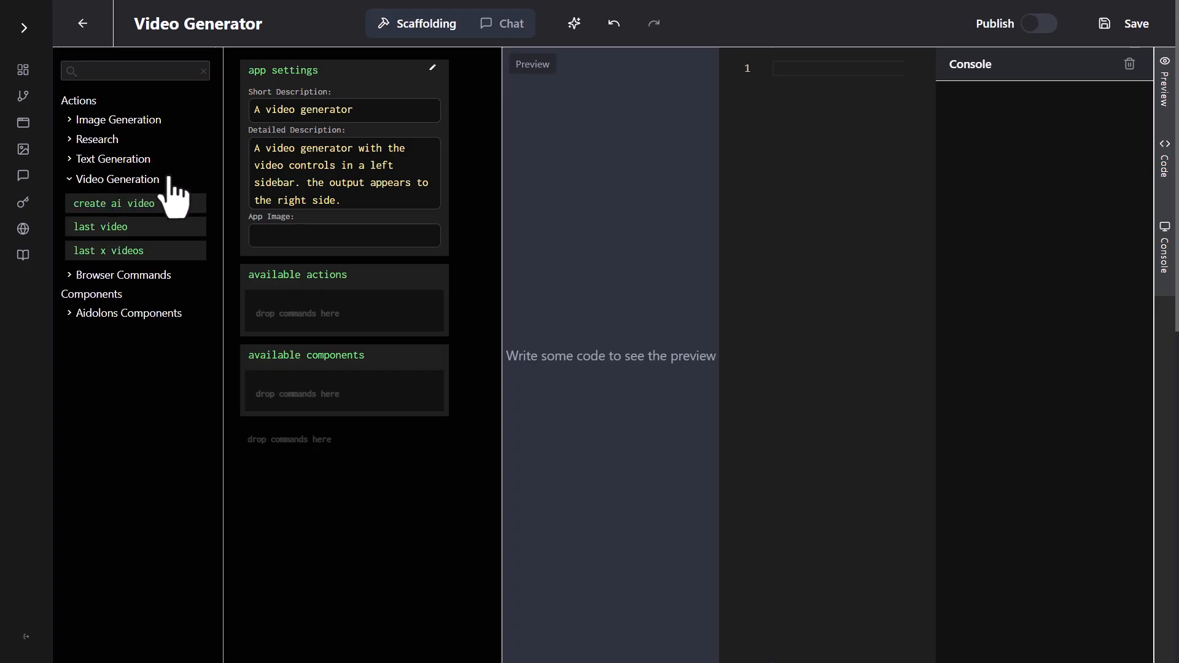
pyautogui.moveTo(76, 205); pyautogui.dragTo(321, 308)
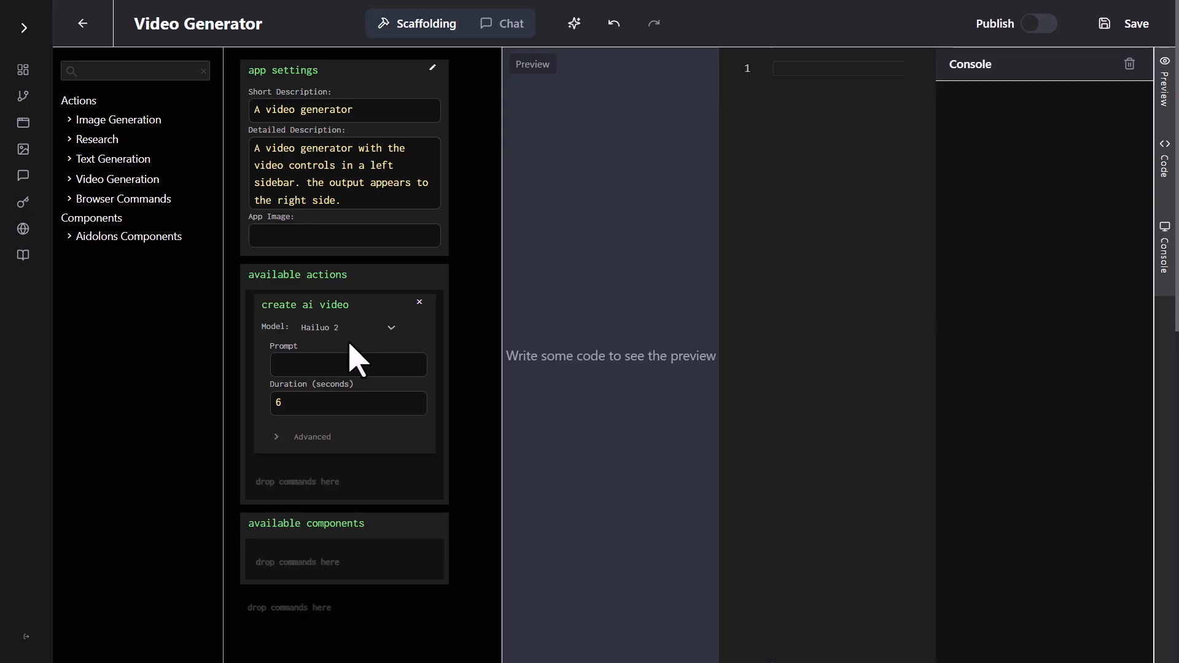
pyautogui.click(325, 328)
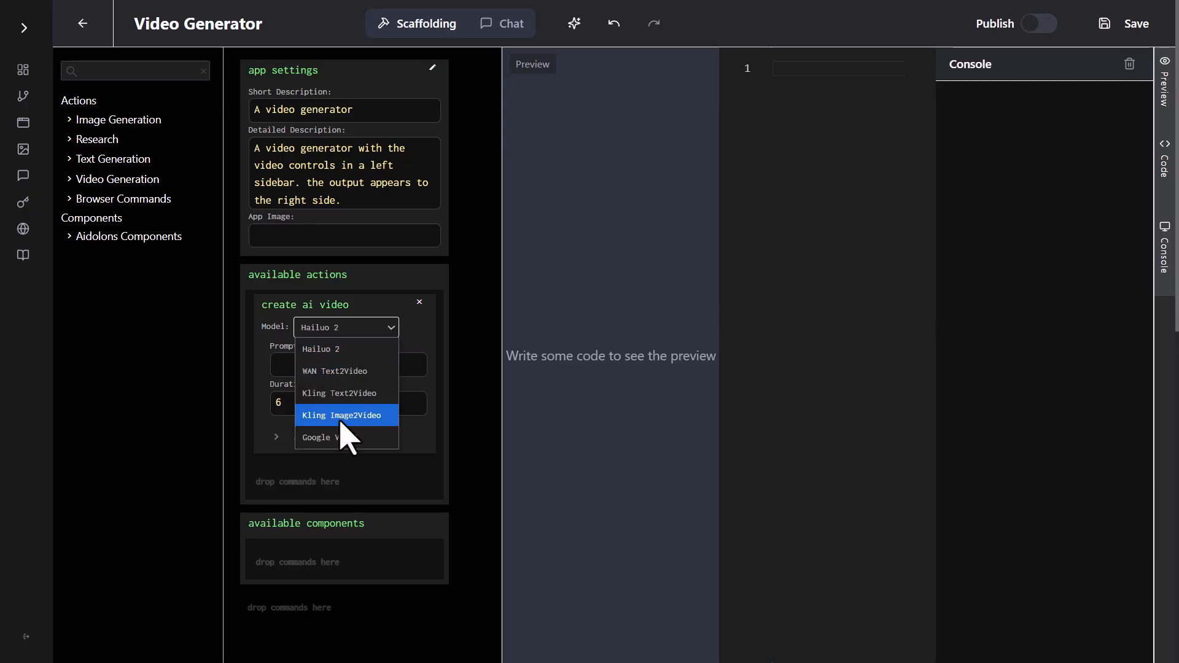
pyautogui.click(335, 353)
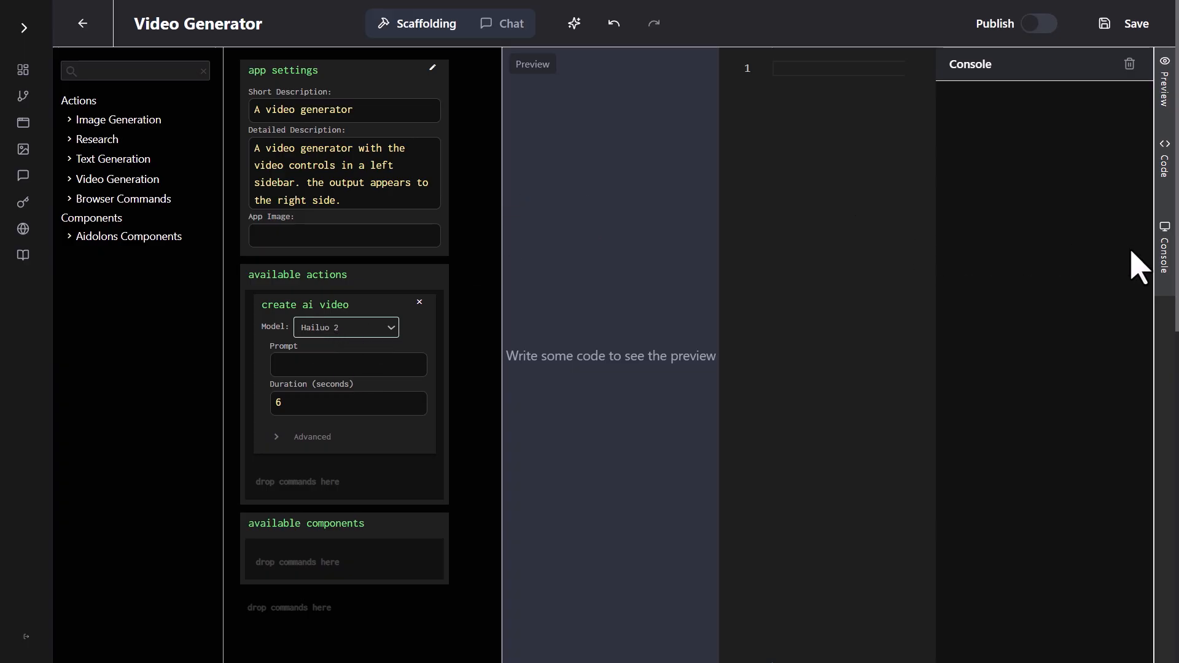
# - Hide the console, generate the app's code from the scaffolding and review it in the code editor
pyautogui.click(1165, 250)
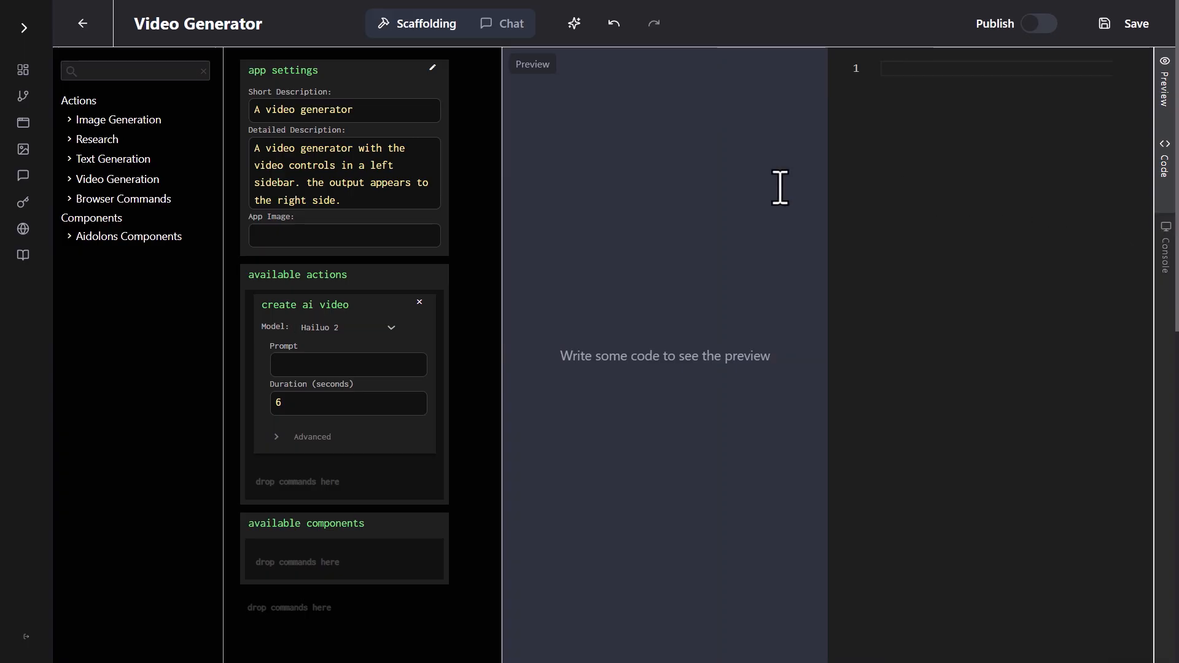
pyautogui.click(574, 23)
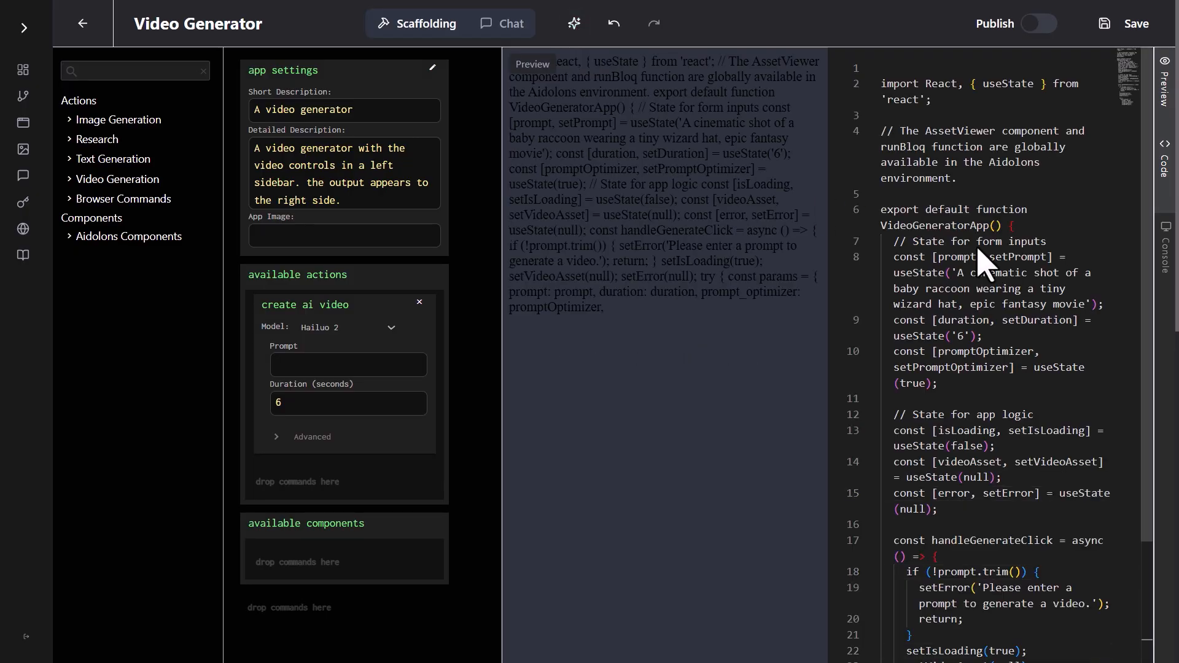
pyautogui.click(1166, 92)
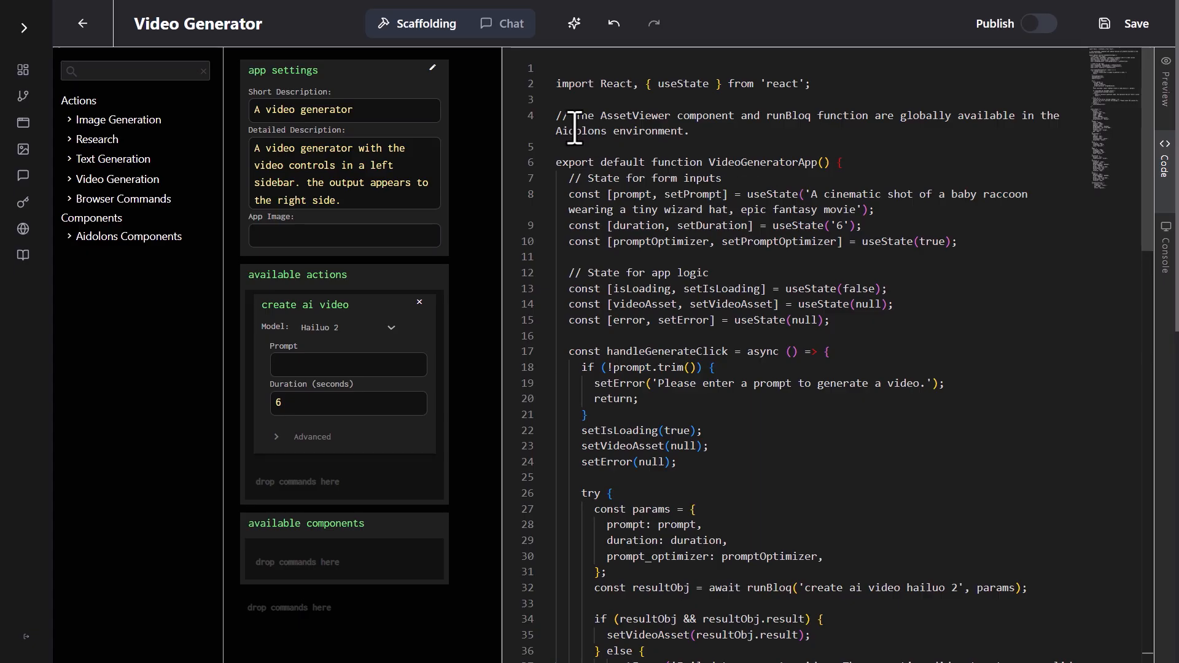
pyautogui.scroll(-10, 737, 236)
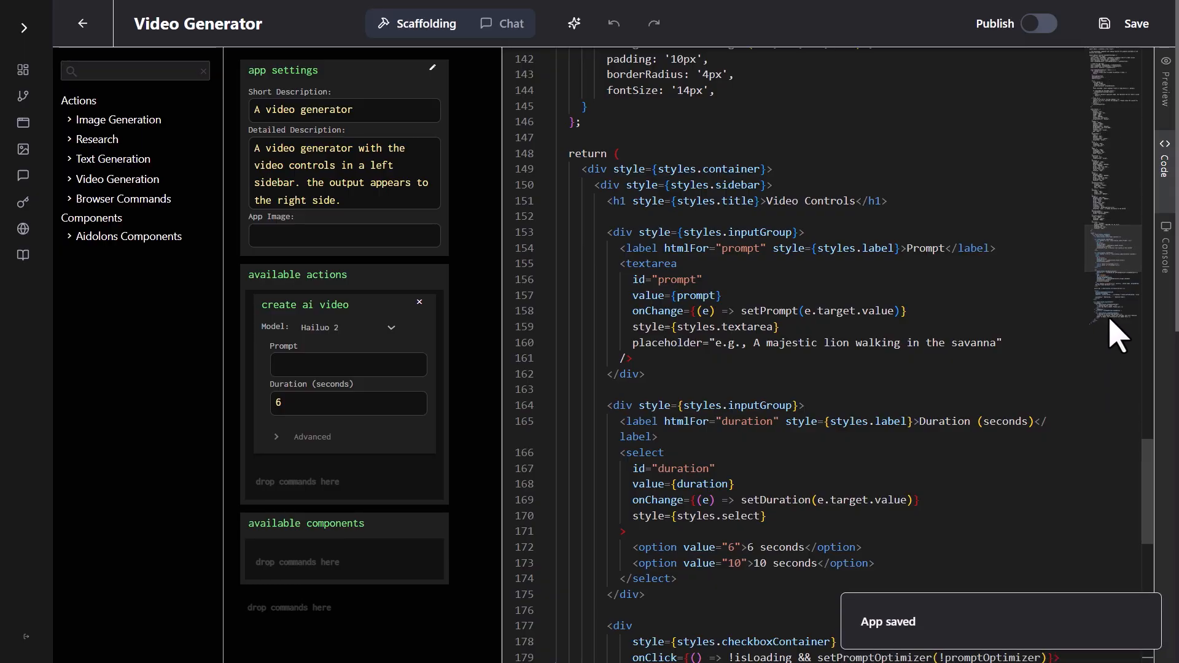
pyautogui.scroll(-10, 799, 285)
pyautogui.scroll(20, 789, 289)
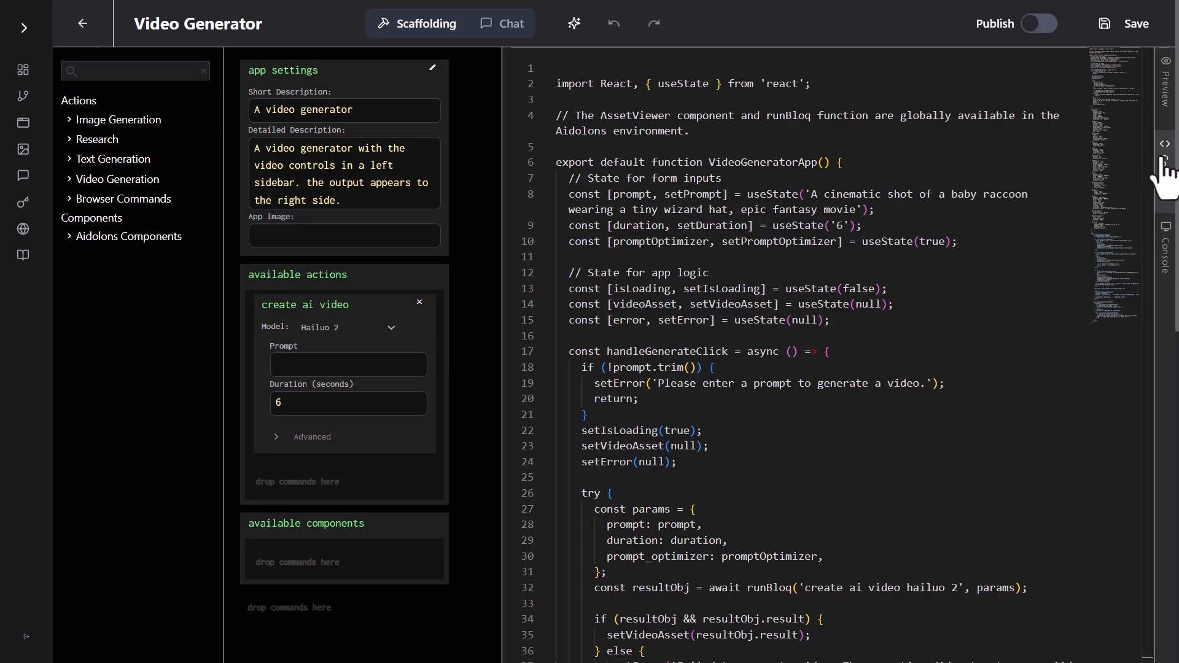
# - Test the app in the preview by generating a 6-second video from the default raccoon prompt and playing it
pyautogui.click(1166, 110)
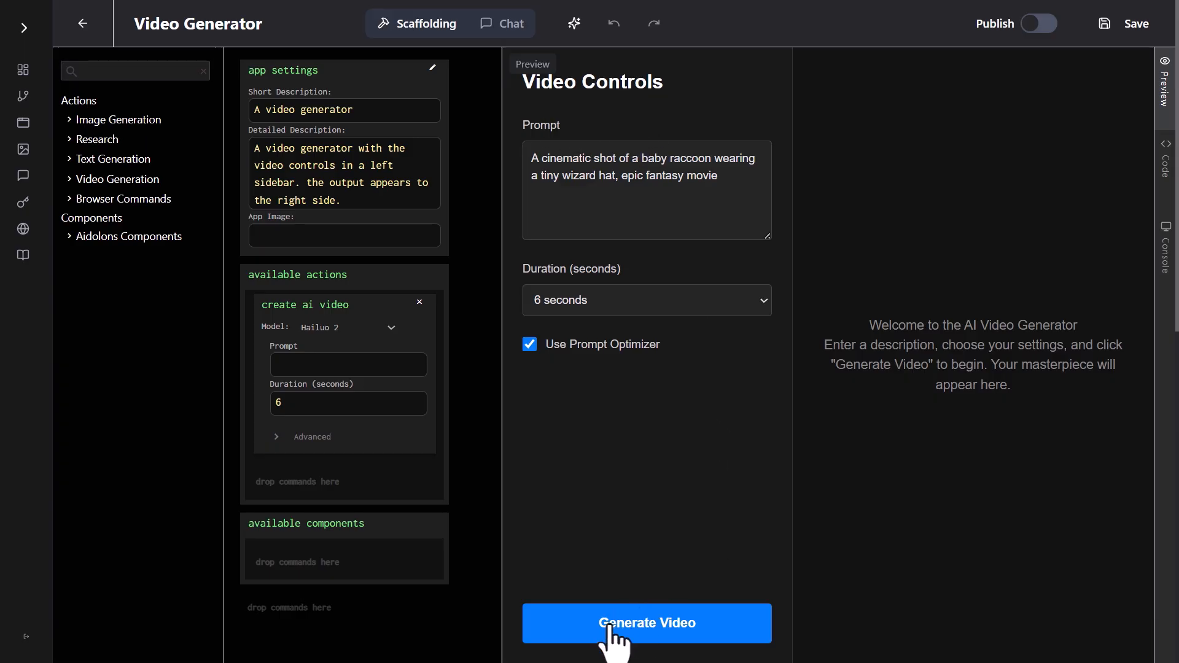
pyautogui.click(666, 627)
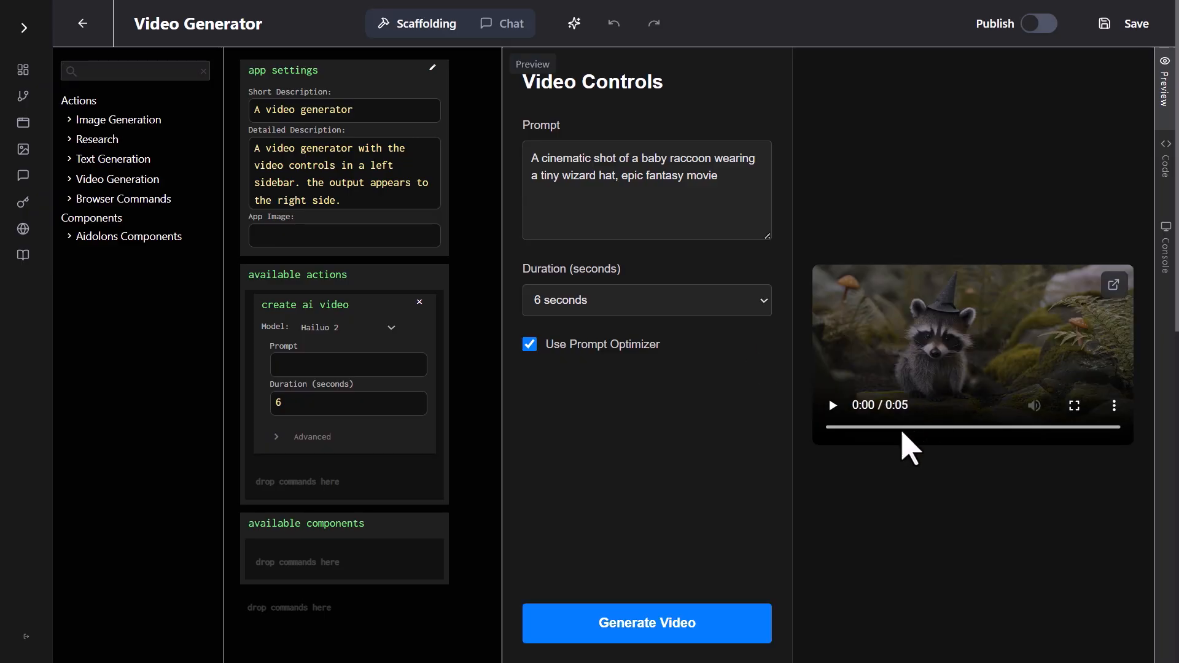
pyautogui.click(833, 405)
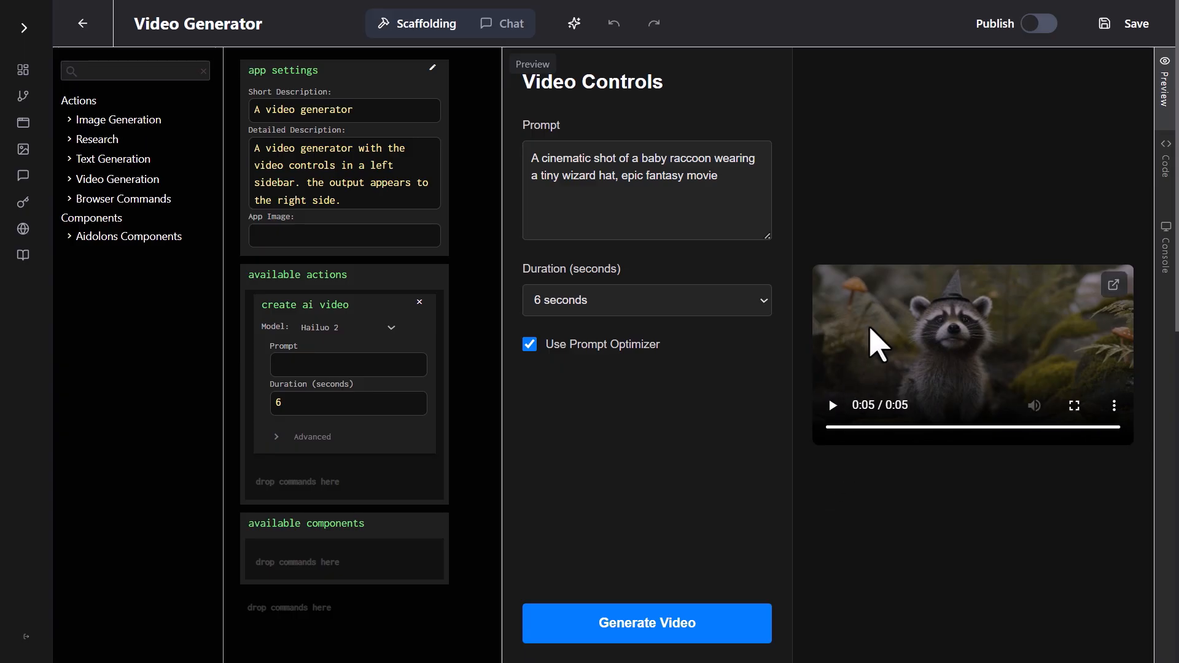
# - Save the Video Generator app and open it for viewing from the apps list
pyautogui.click(1145, 26)
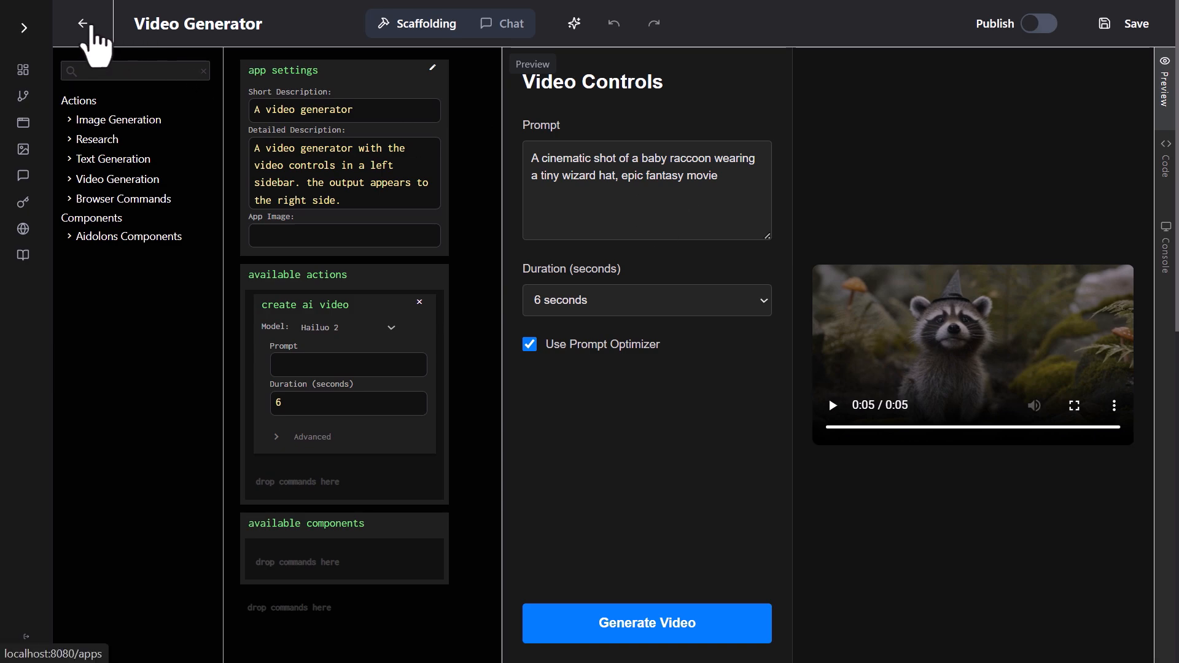
pyautogui.click(82, 25)
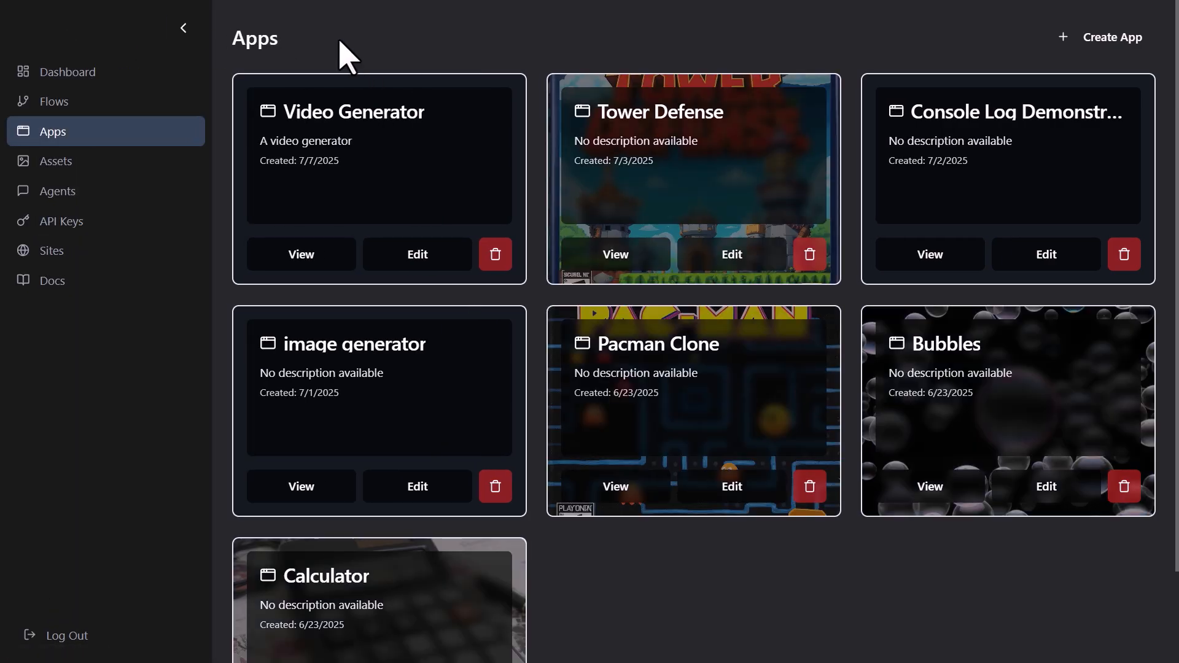
pyautogui.click(312, 257)
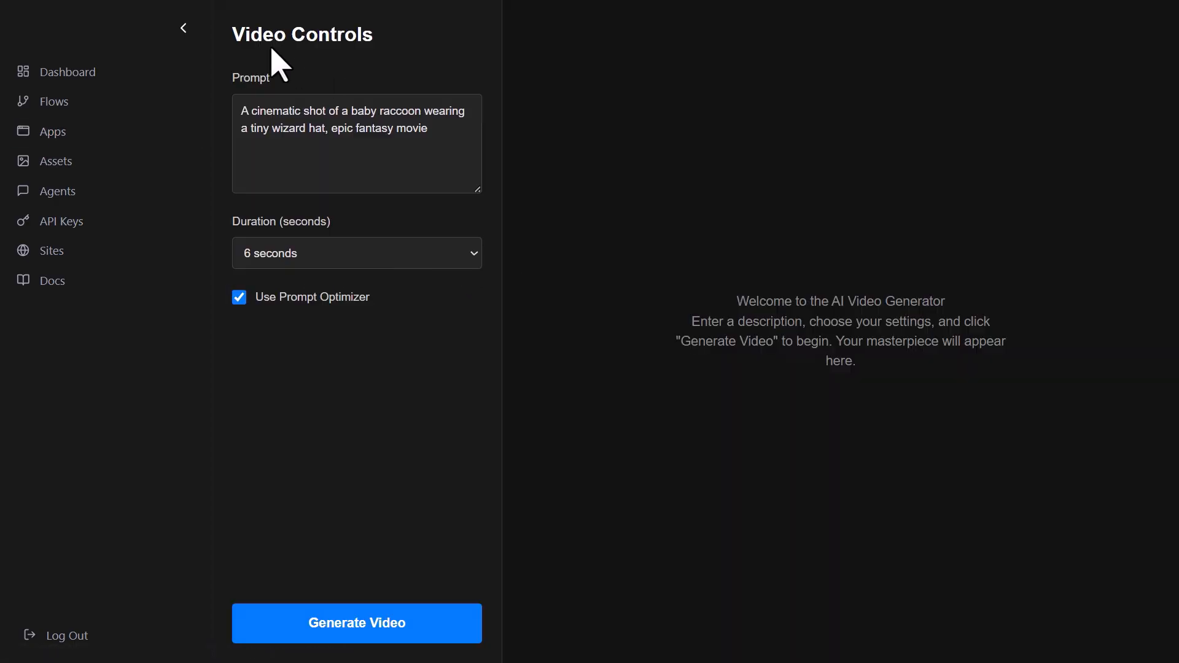
# - Collapse the navigation sidebar and open the Video Generator app for editing from the apps list
pyautogui.click(184, 28)
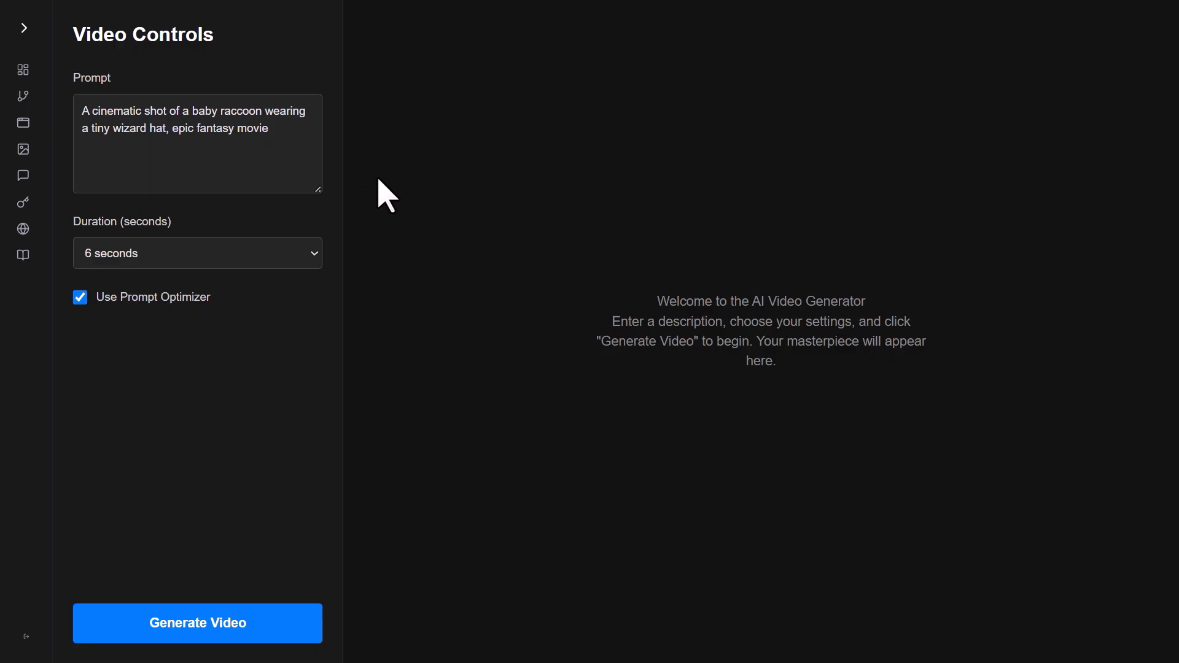
pyautogui.click(24, 125)
pyautogui.click(274, 260)
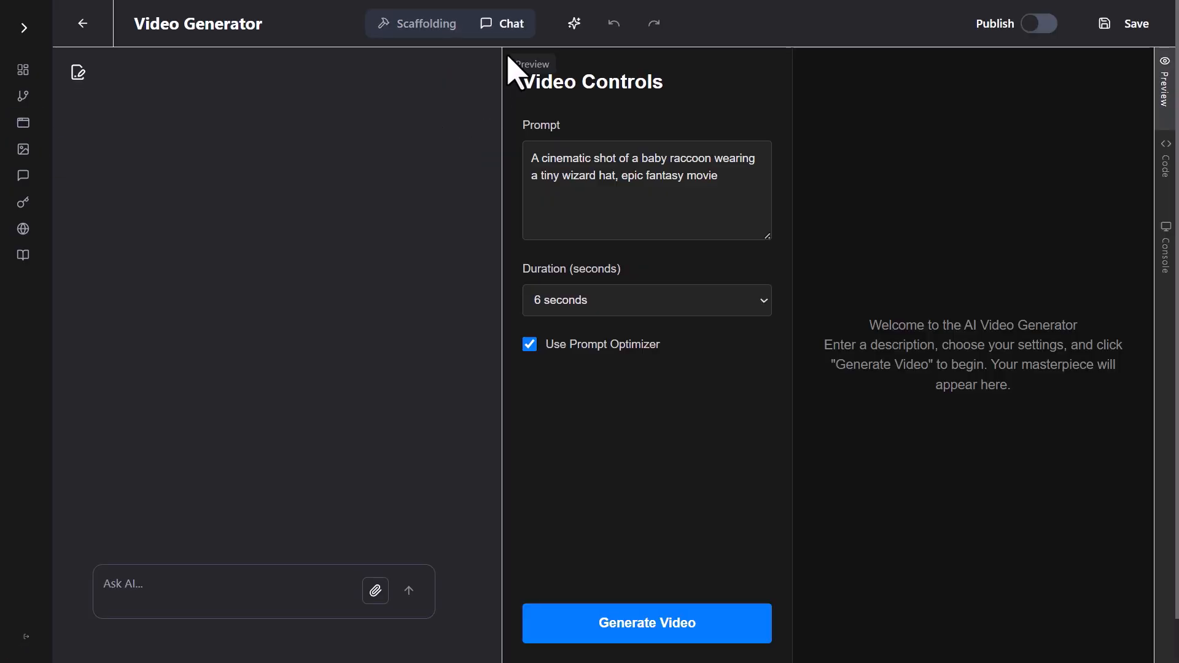
# - Have the AI chat change the headline to "Anime Video Generator" and add "in an anime style" to sent prompts, and check the updated code
pyautogui.click(207, 588)
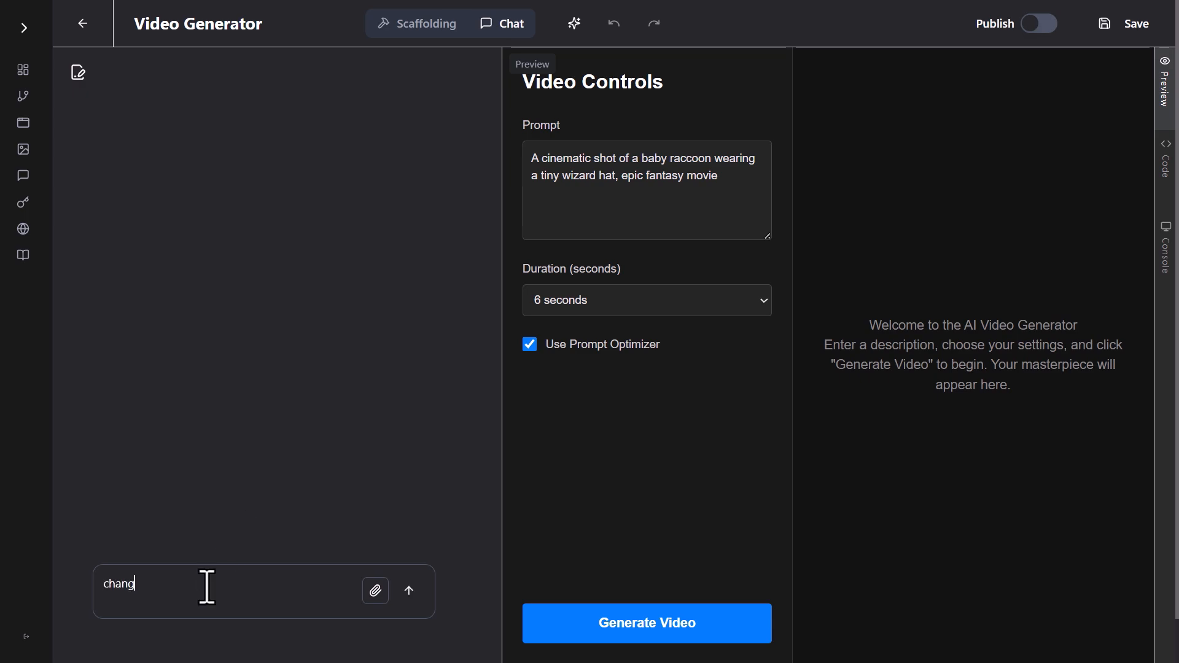
pyautogui.write('change the headline at the top to say "Anime Video')
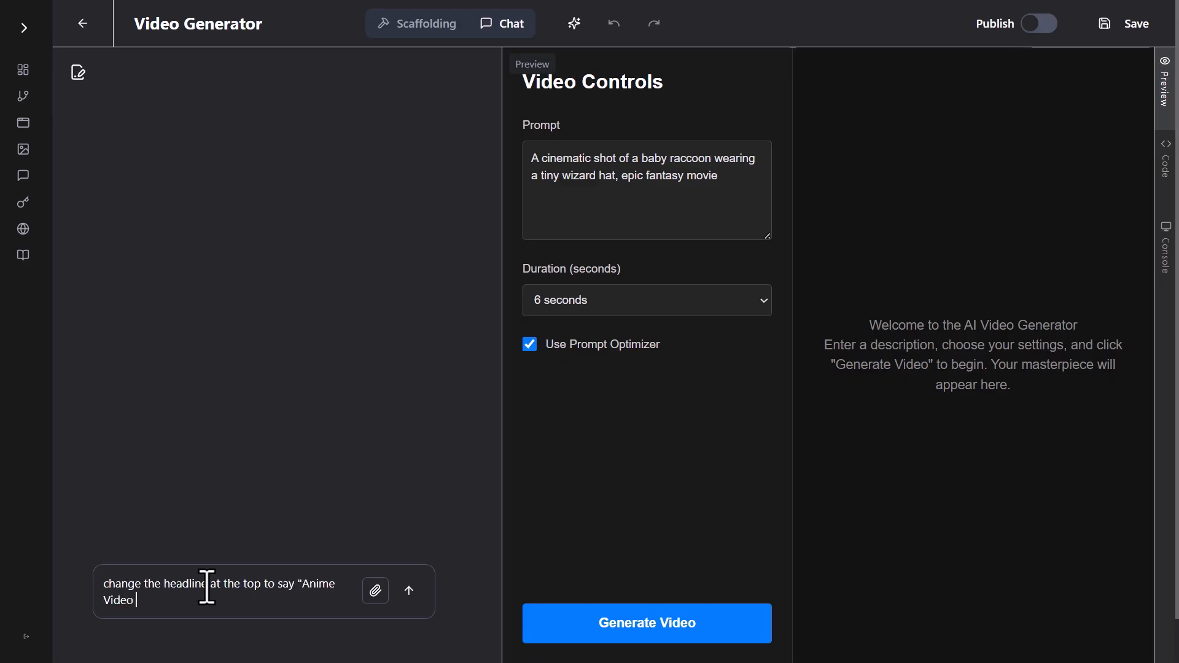
pyautogui.write('Generator". make it so that whe')
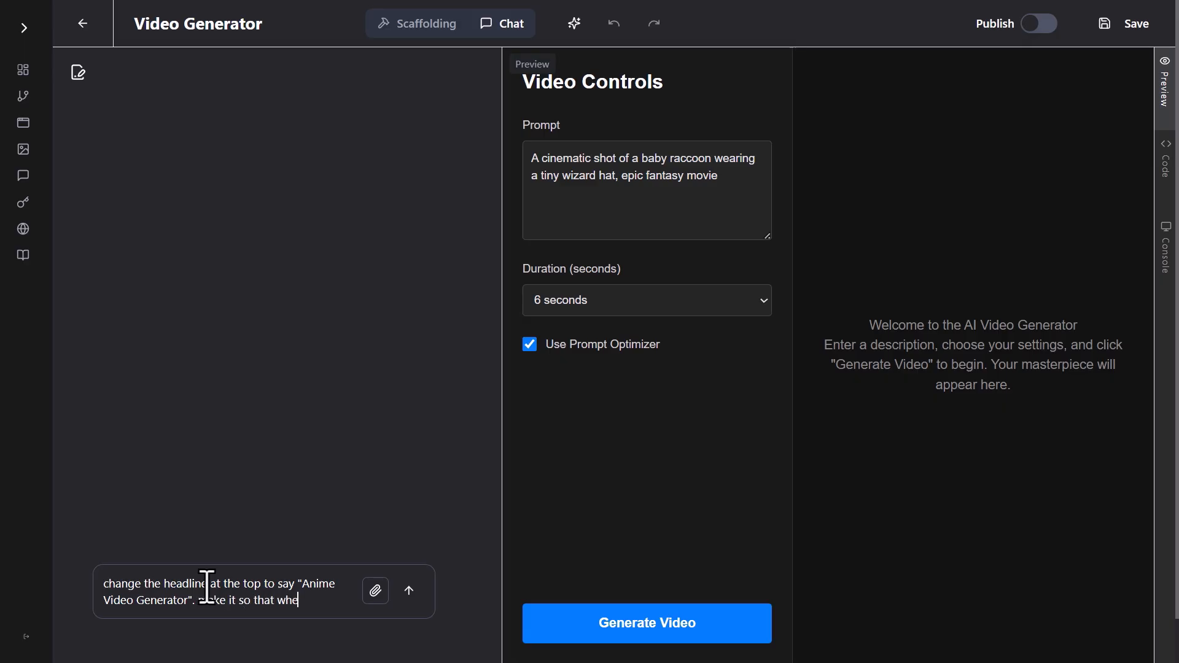
pyautogui.write('s the prompt, it adds "in an anime style".')
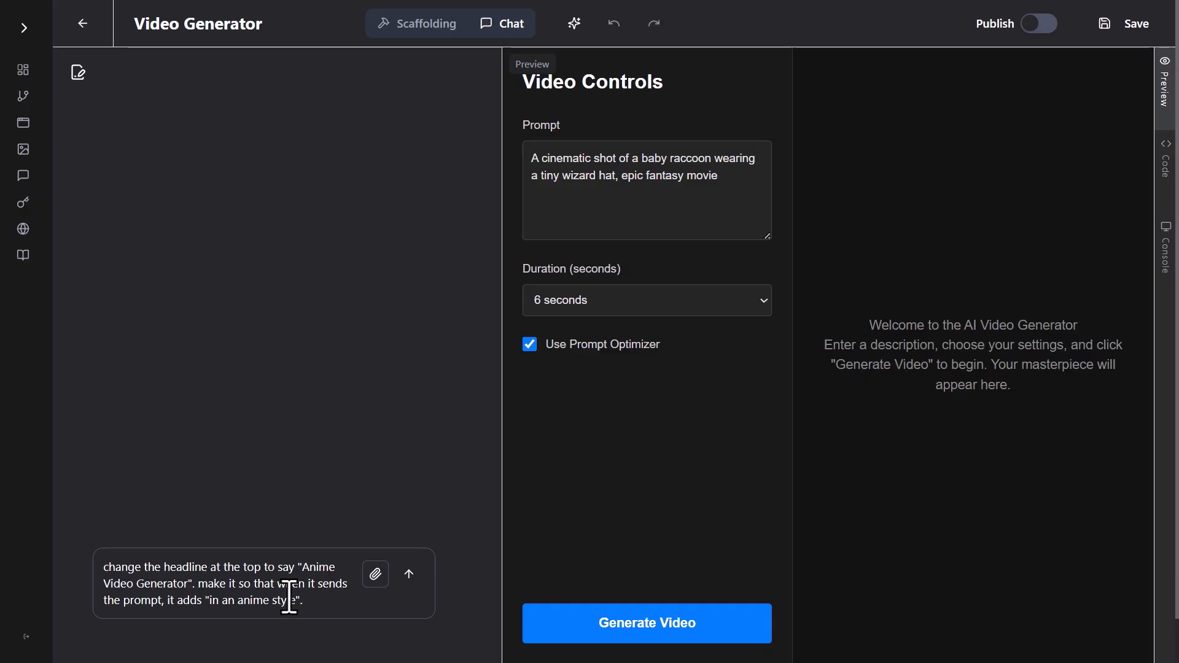
pyautogui.press('Return')
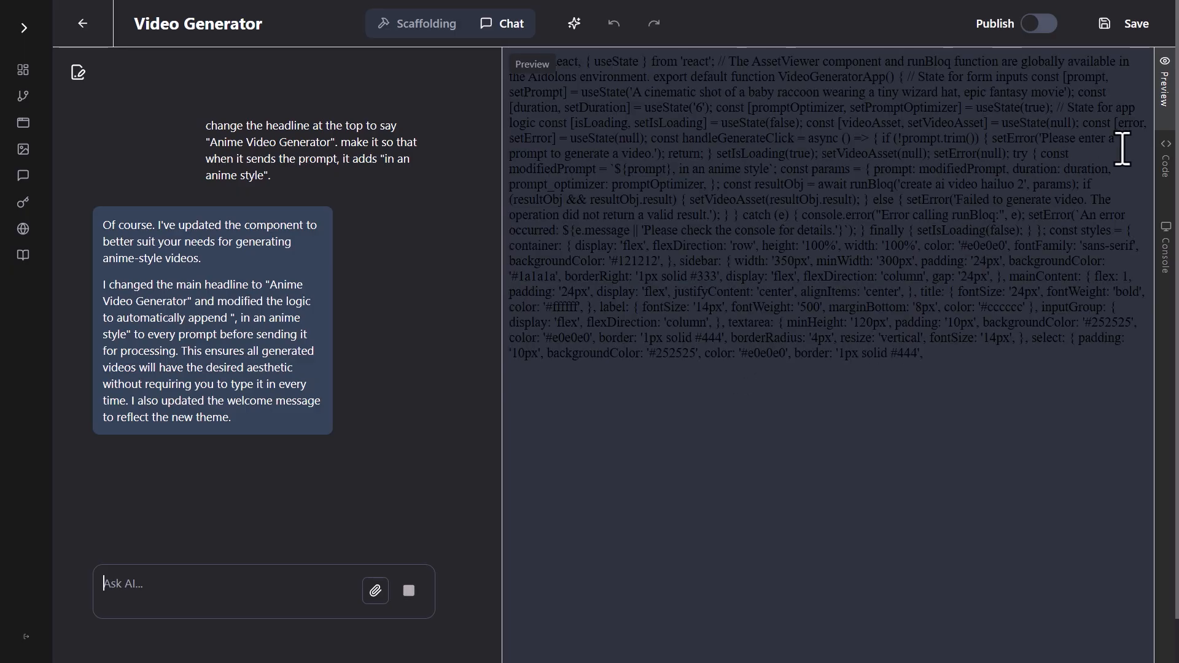
pyautogui.click(1166, 160)
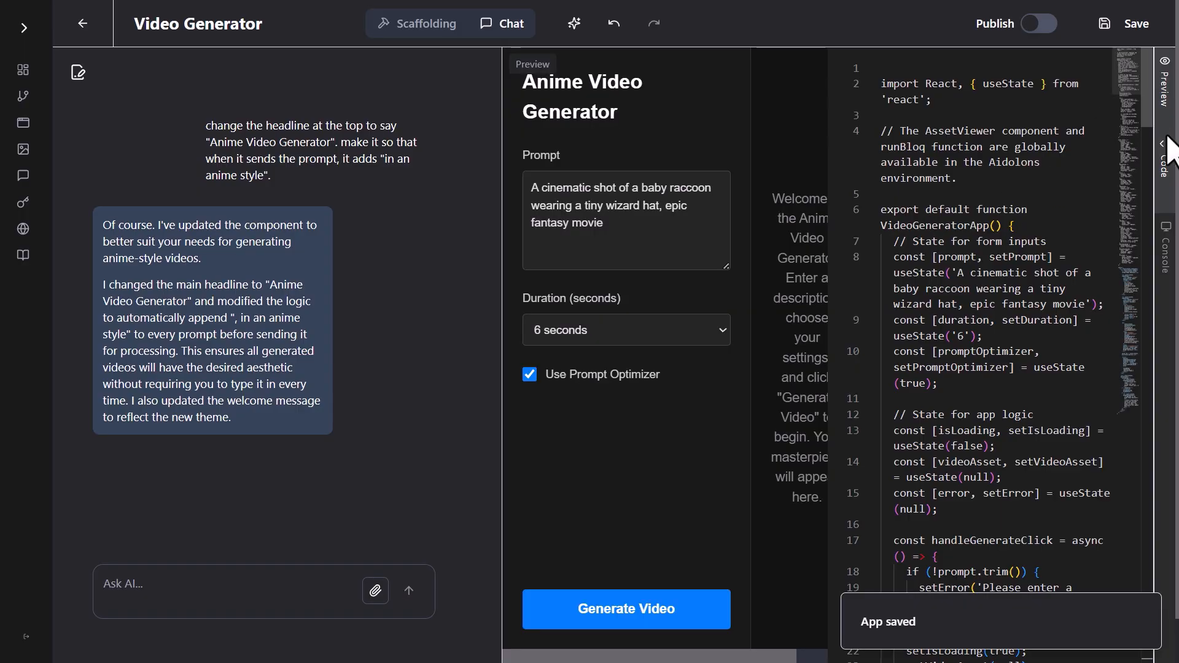
pyautogui.click(1165, 175)
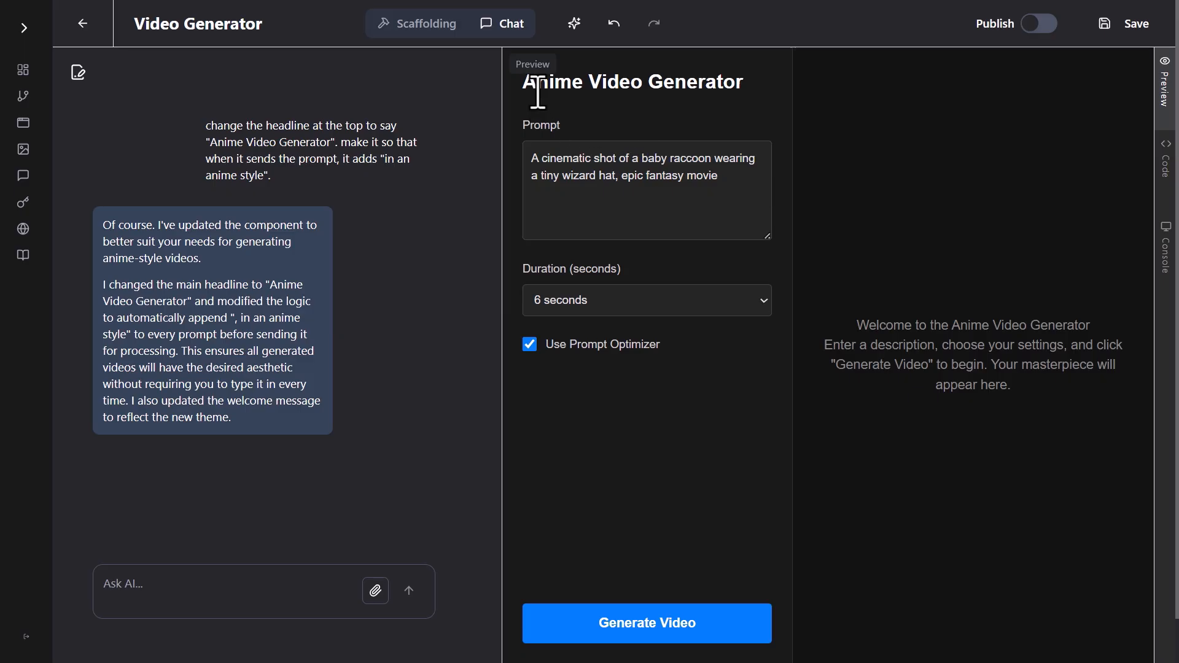
# - Generate and play a 6-second test video from the raccoon prompt in the preview, and publish the app
pyautogui.click(644, 626)
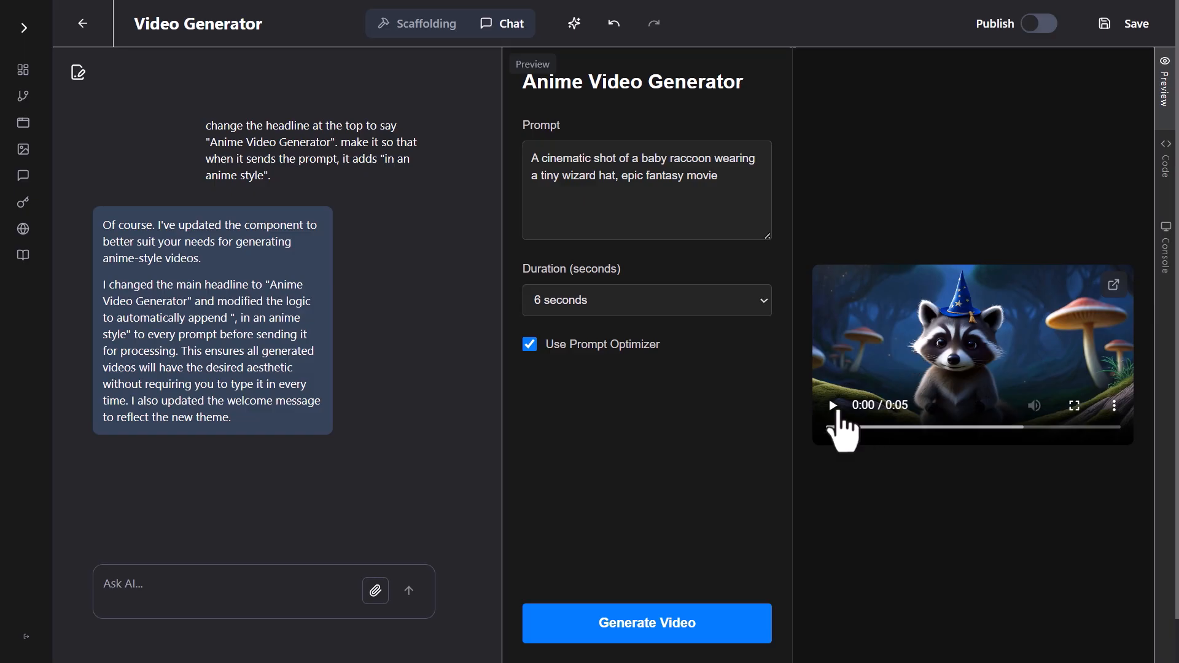
pyautogui.click(833, 407)
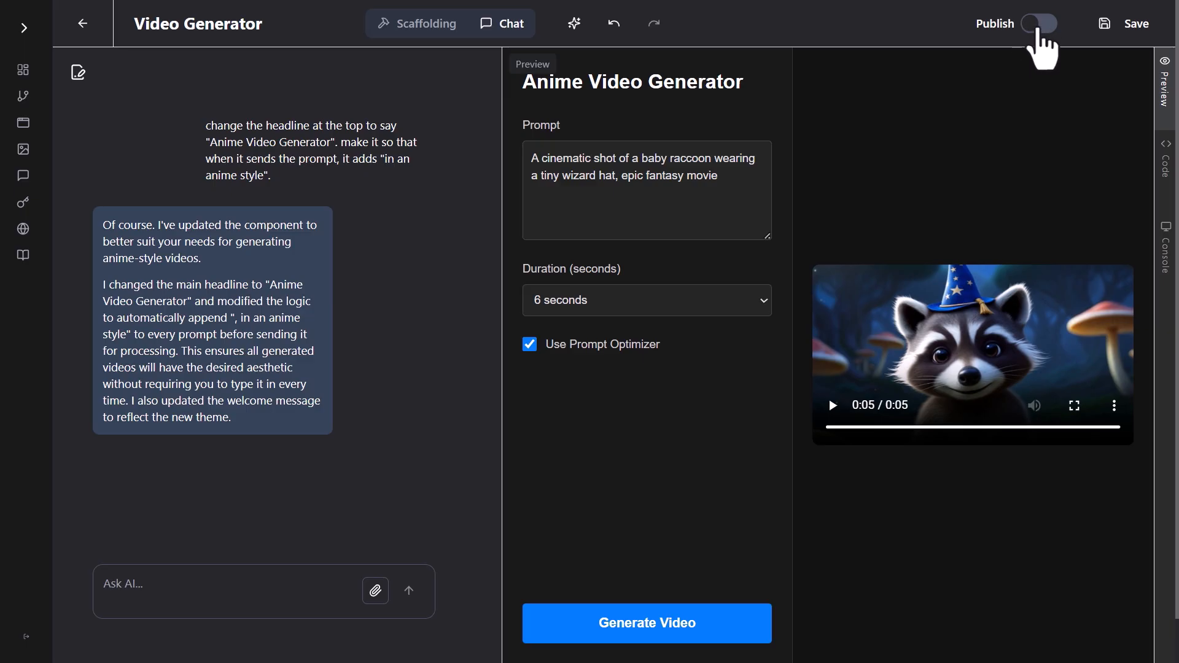
pyautogui.click(1042, 49)
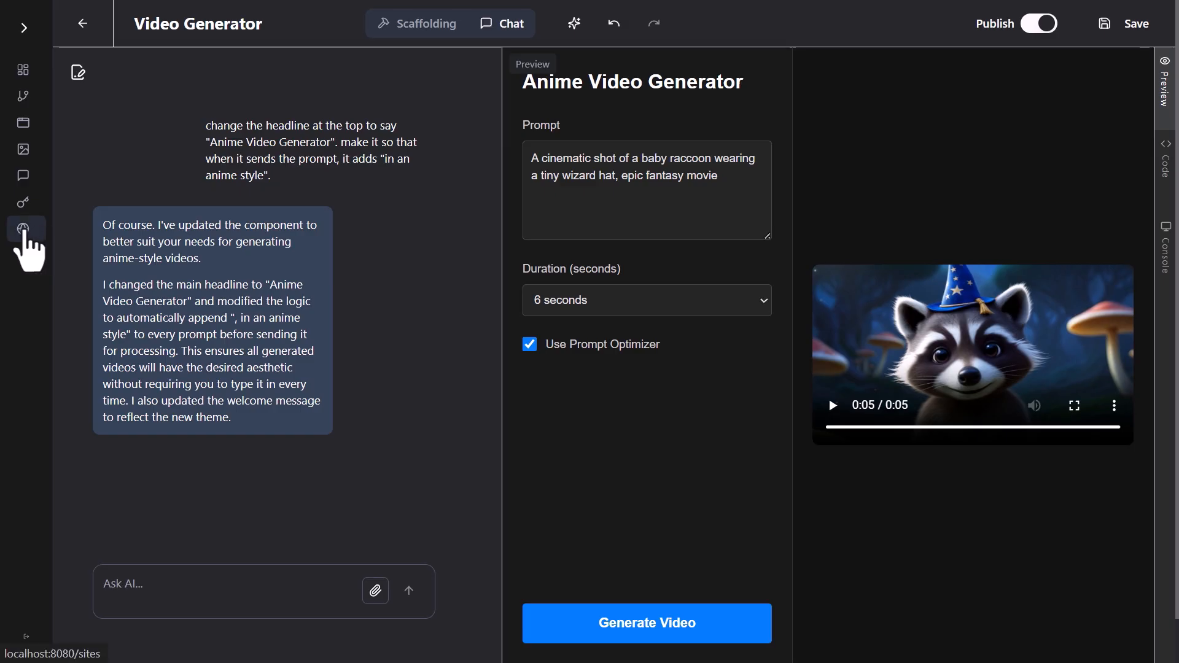
# - Add demo.aidolons.com as a site and download the WordPress plugin
pyautogui.click(23, 228)
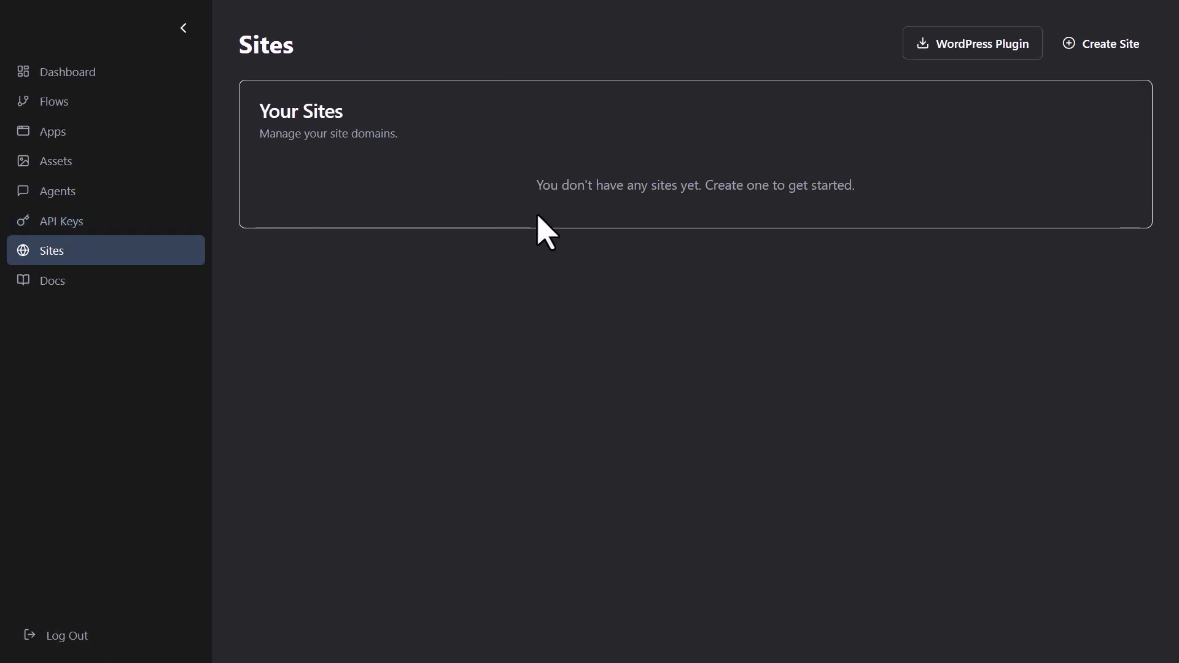
pyautogui.click(1104, 49)
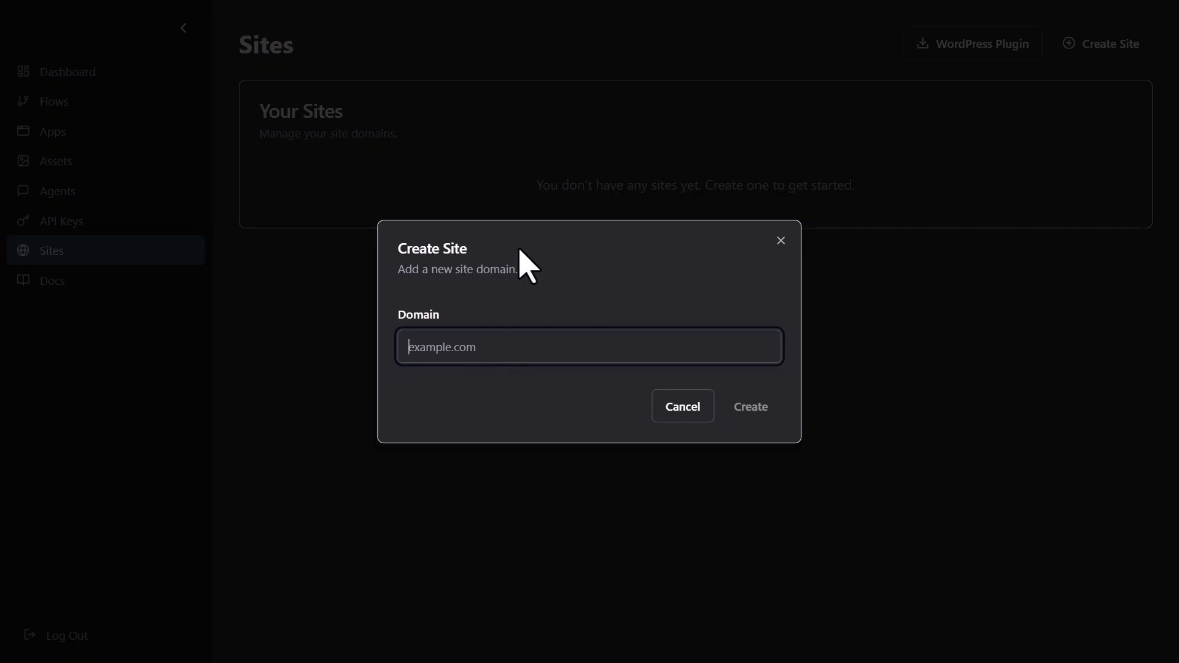
pyautogui.write('demo.aidolons.com')
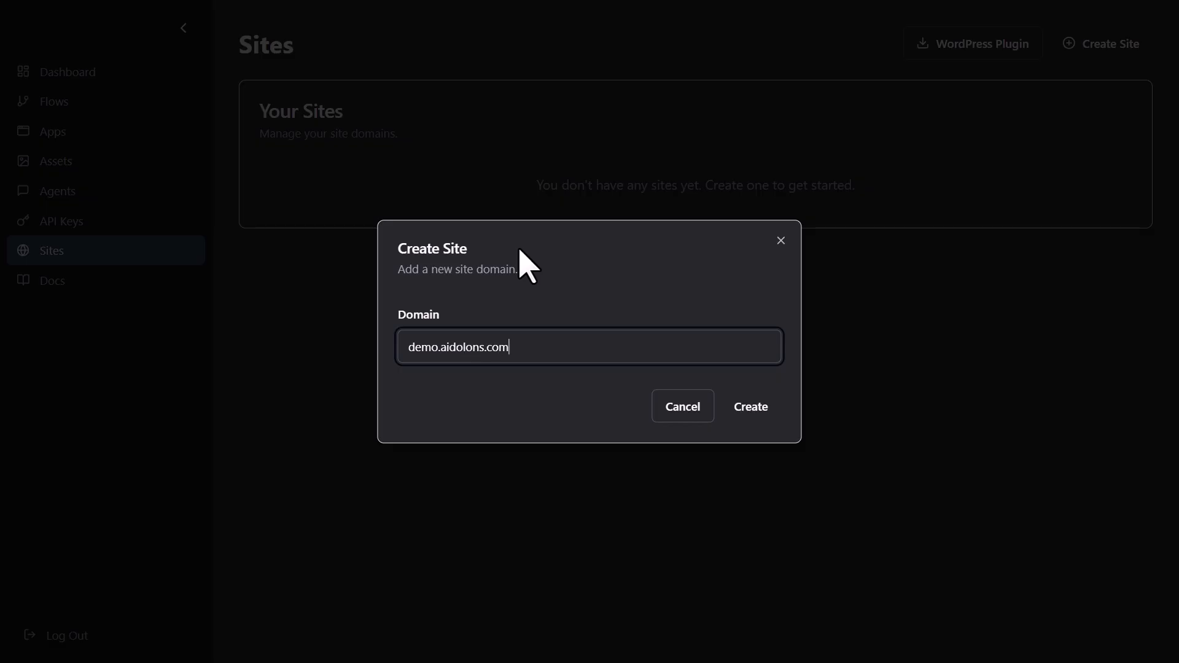
pyautogui.click(759, 411)
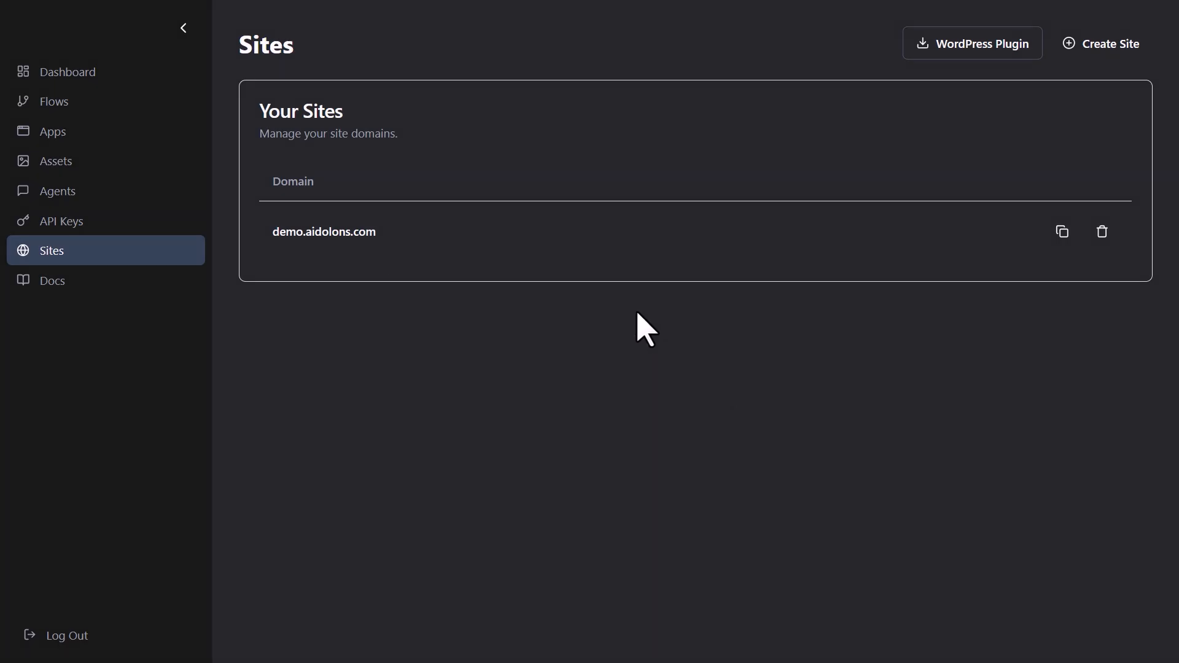
pyautogui.click(969, 49)
# - Create an API key named wordpress and copy the key
pyautogui.click(122, 225)
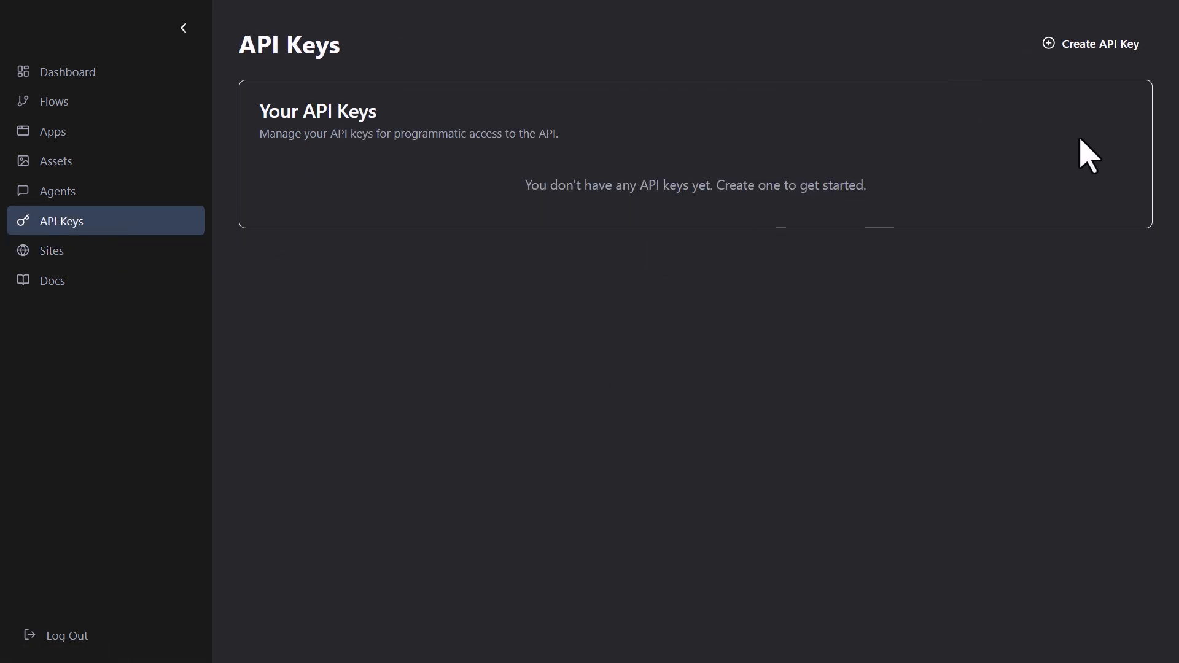
pyautogui.click(1095, 46)
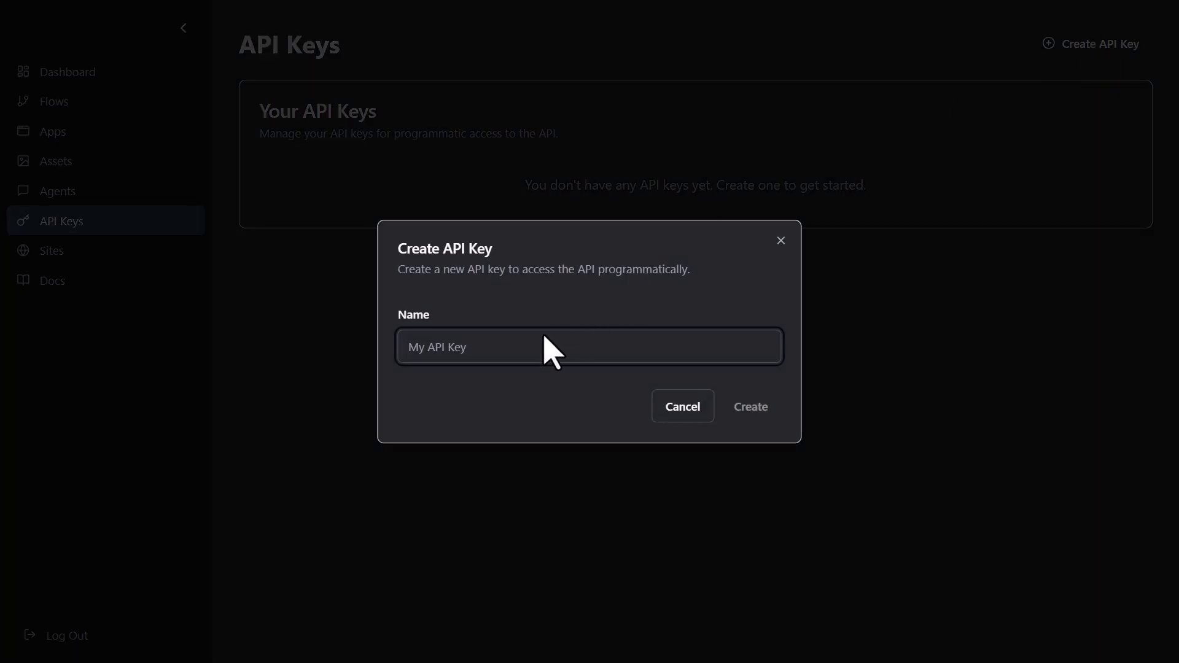
pyautogui.write('wordpress')
pyautogui.click(752, 408)
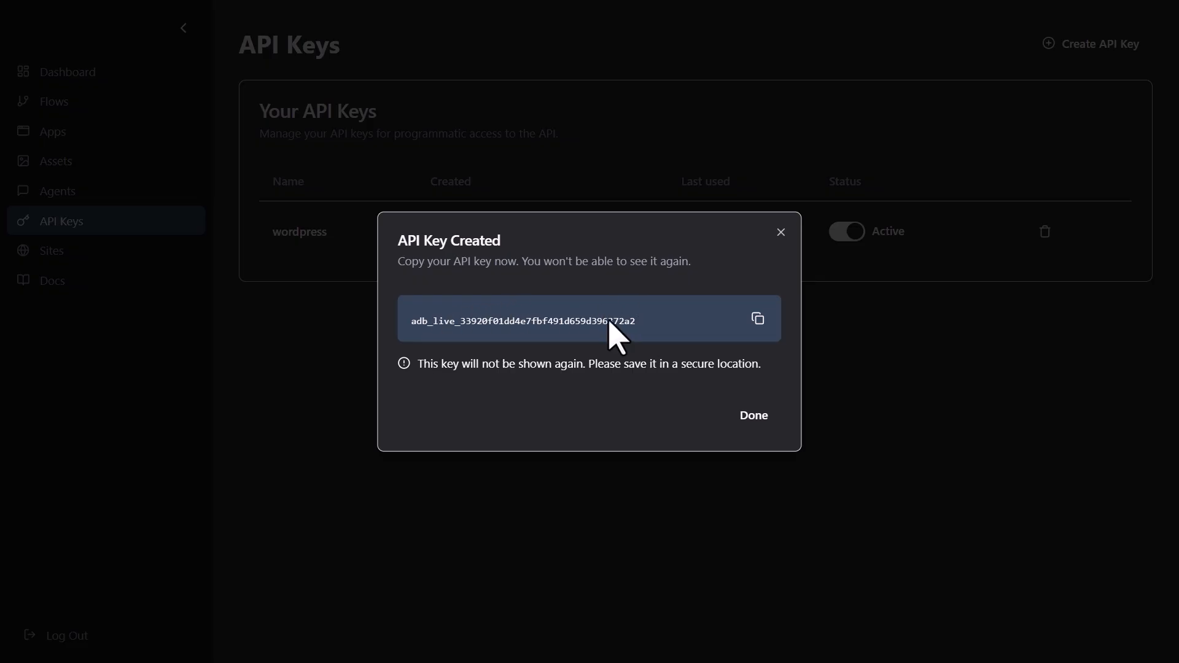
pyautogui.click(756, 319)
pyautogui.click(750, 414)
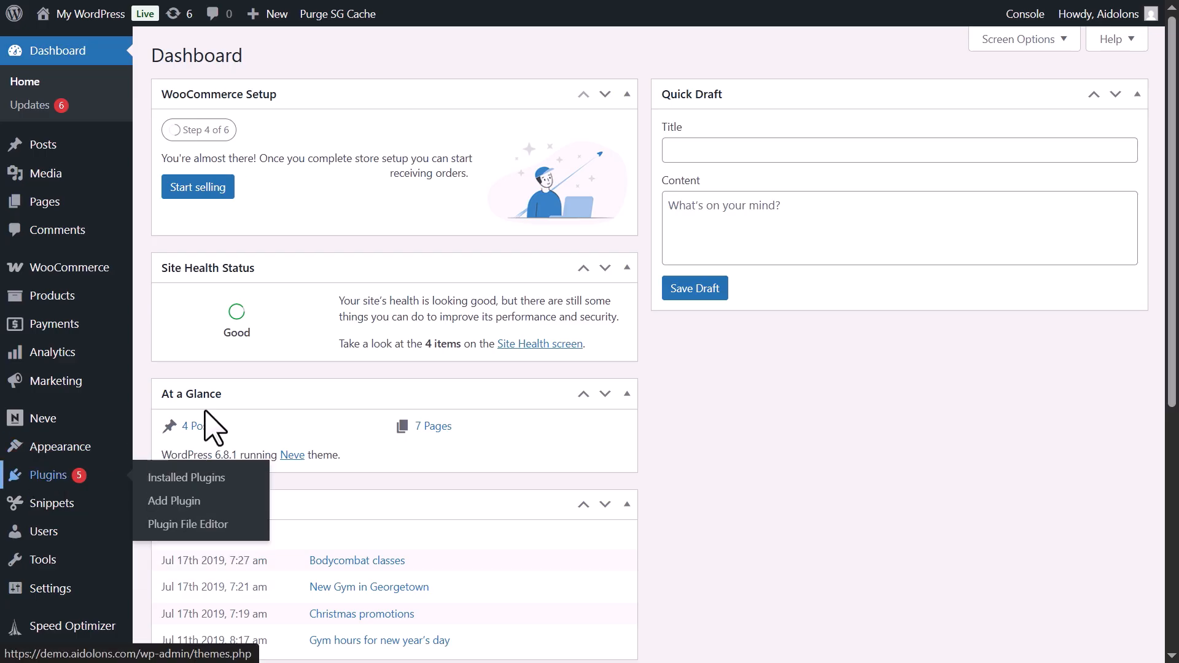
# - Switch to the WordPress admin and check the installed plugins for WooCommerce
pyautogui.click(178, 408)
pyautogui.scroll(-10, 438, 276)
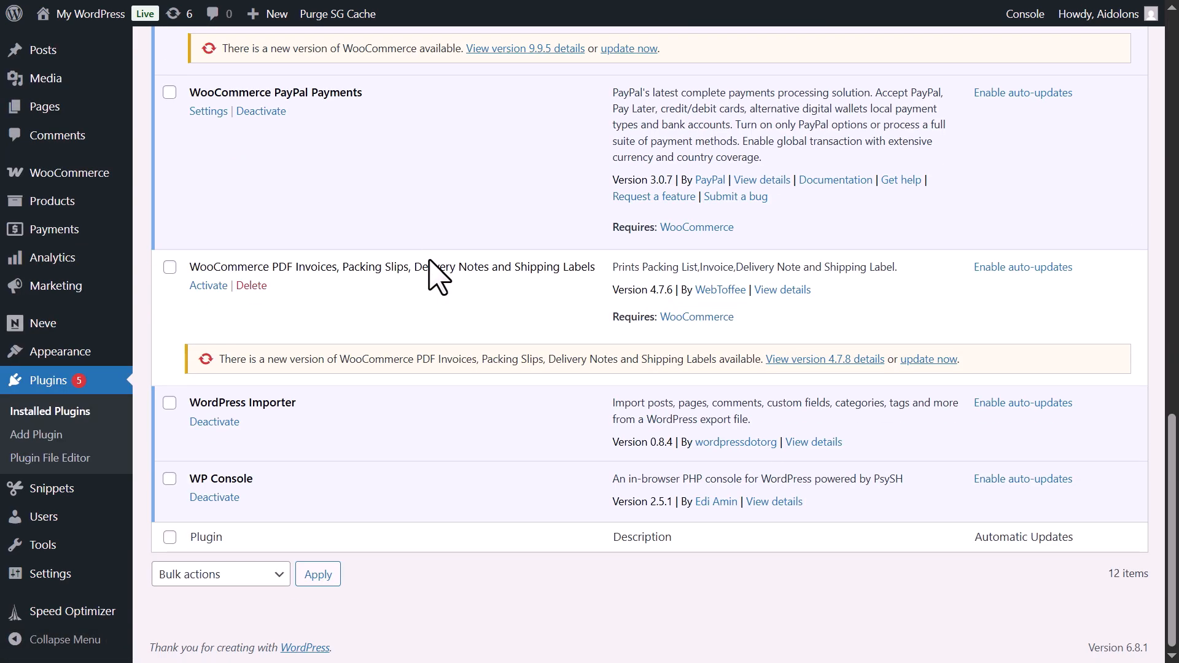
pyautogui.scroll(4, 342, 445)
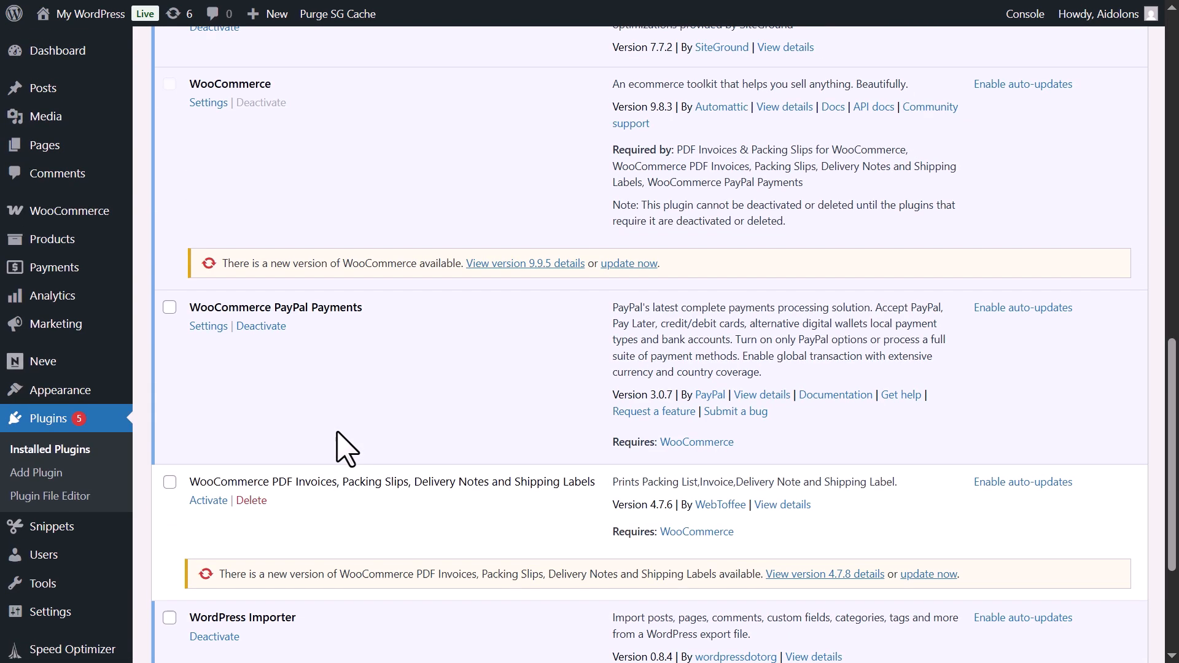
pyautogui.scroll(2, 336, 427)
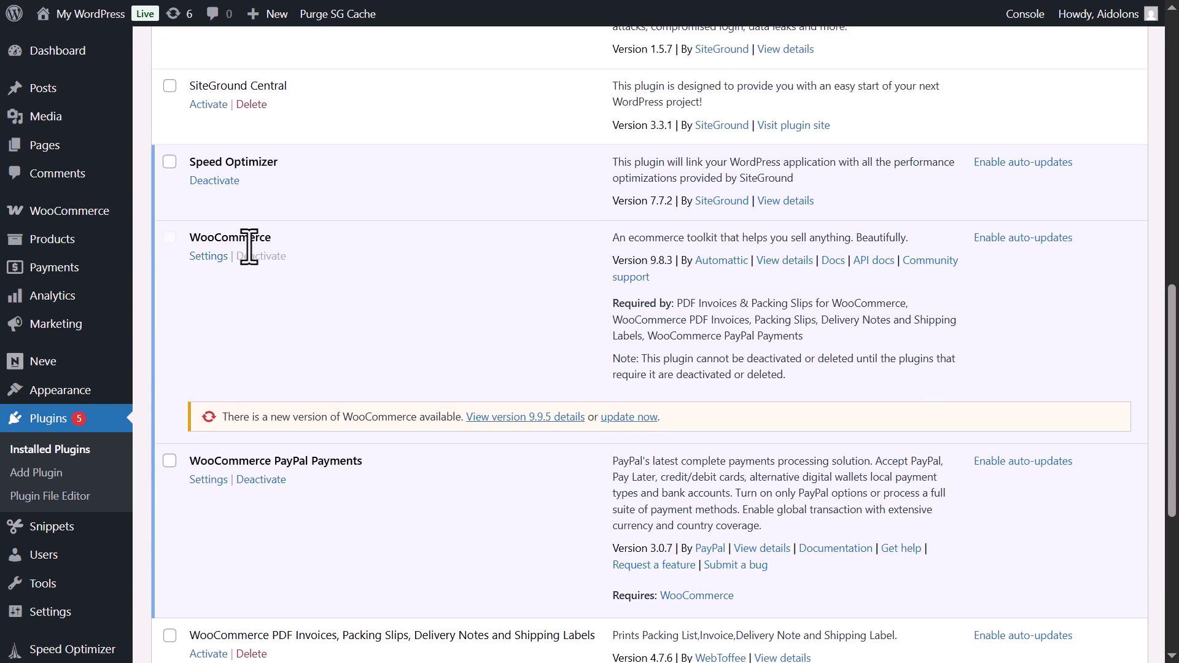
pyautogui.scroll(10, 283, 110)
# - Search the WordPress plugin directory for woocommerce
pyautogui.click(252, 54)
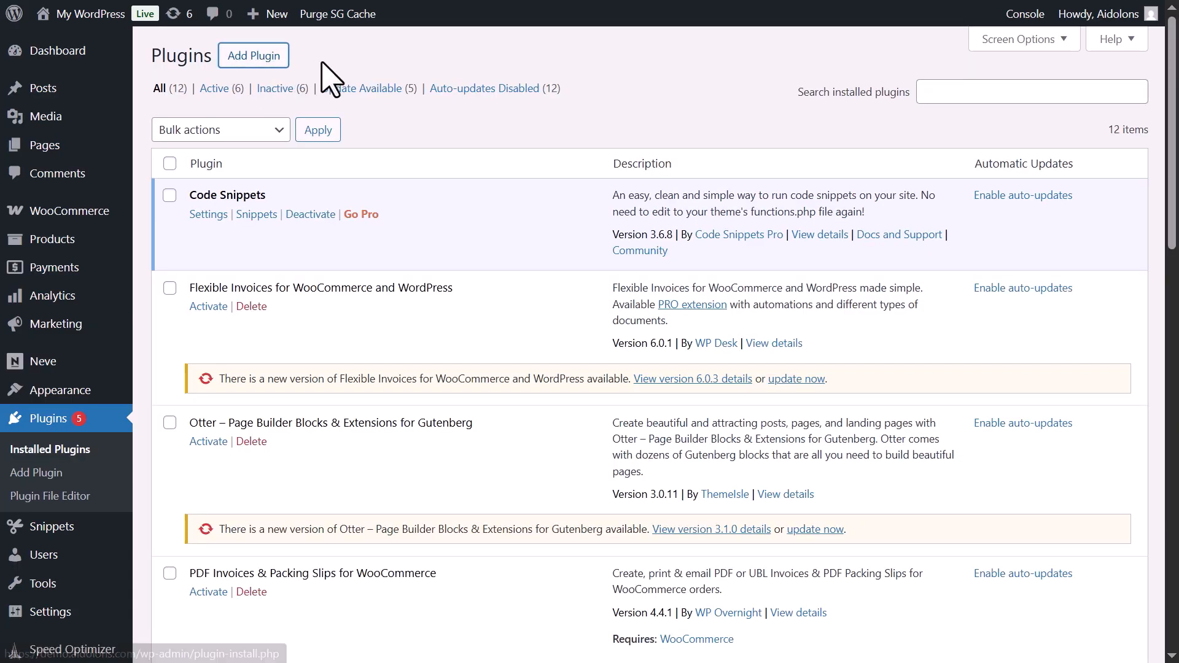
pyautogui.click(835, 101)
pyautogui.write('wo')
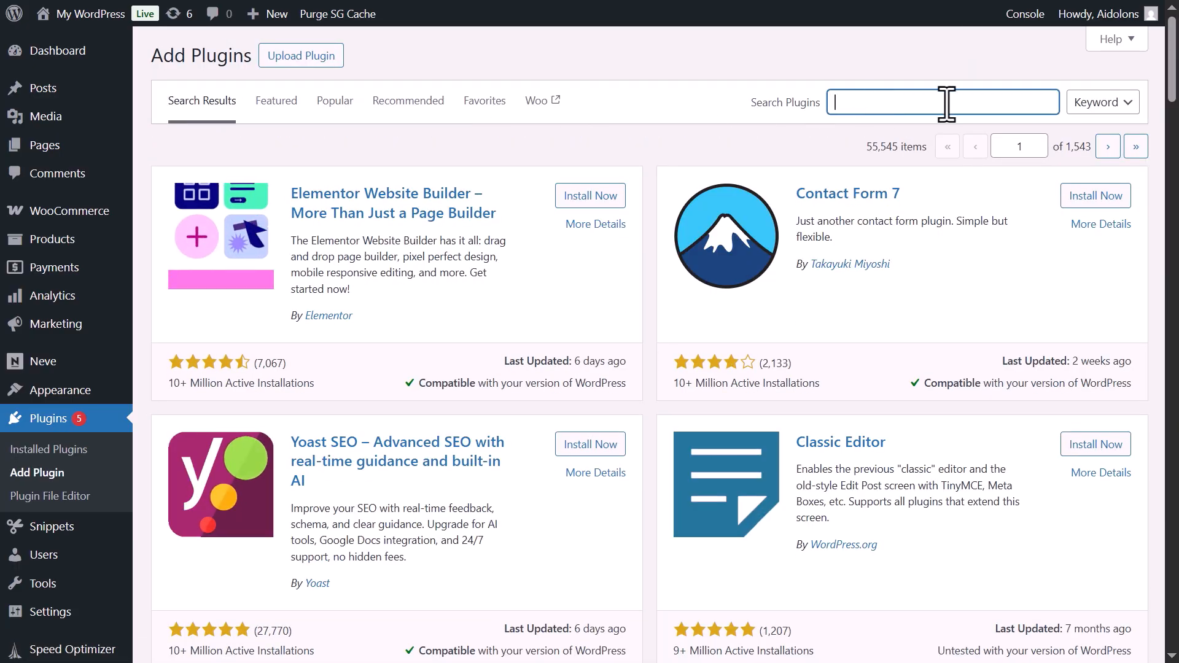
pyautogui.write('ocommerce')
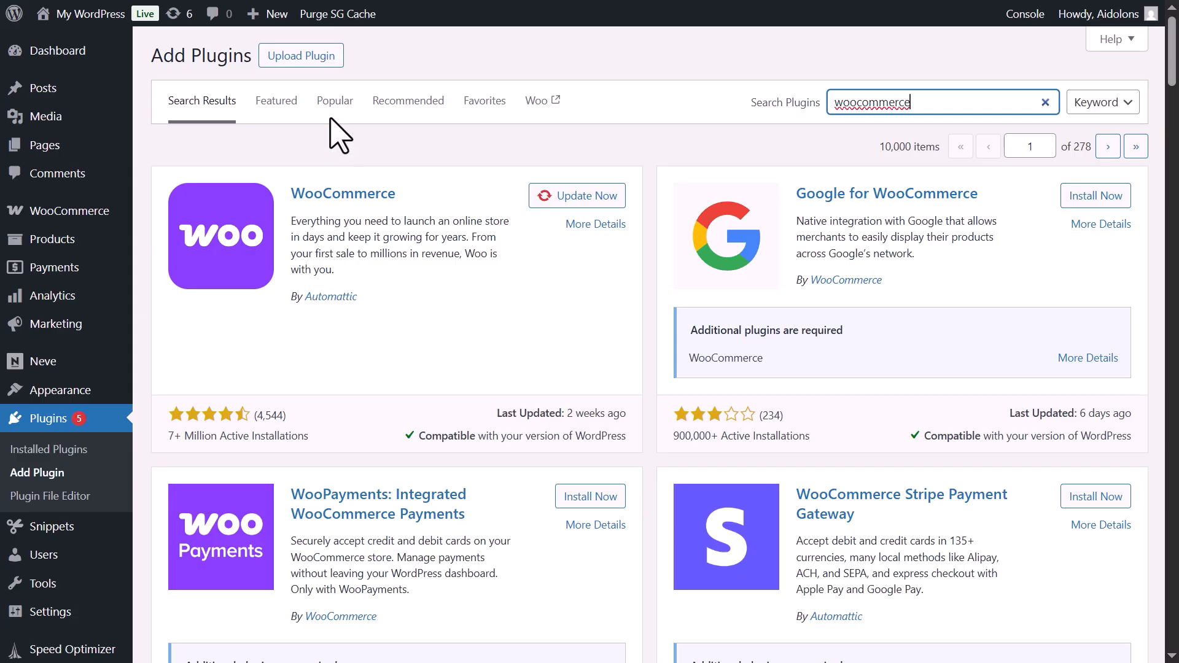
# - Upload aidolons-wordpress-plugin.zip to WordPress, install it and activate the plugin
pyautogui.click(290, 61)
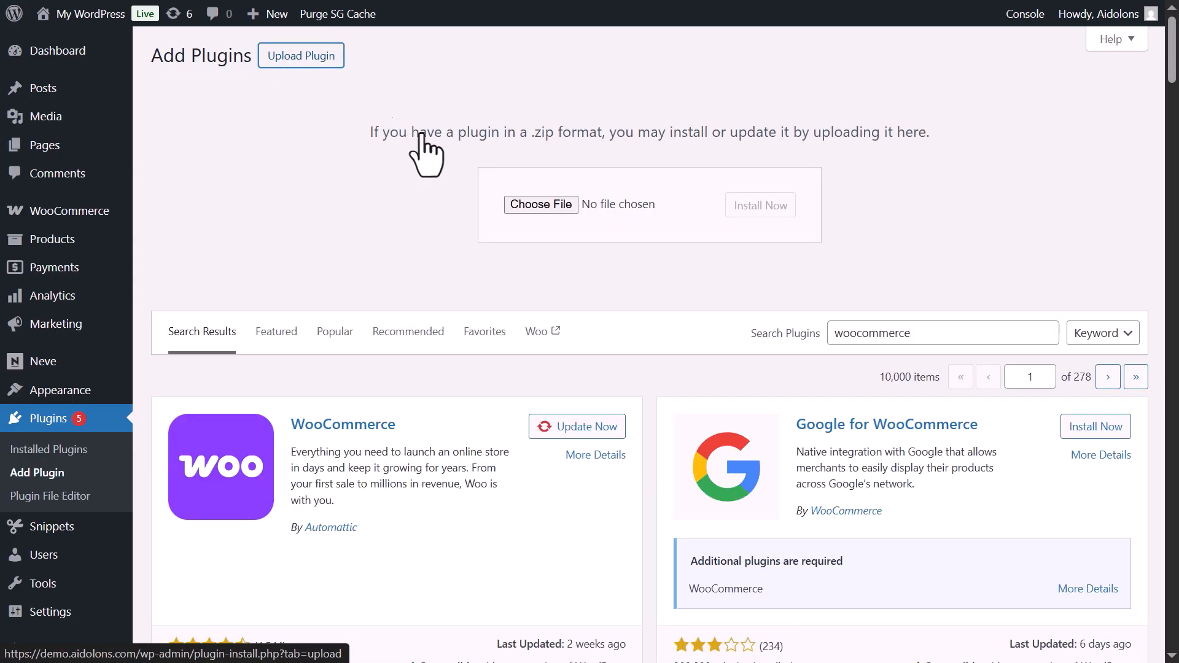
pyautogui.click(539, 205)
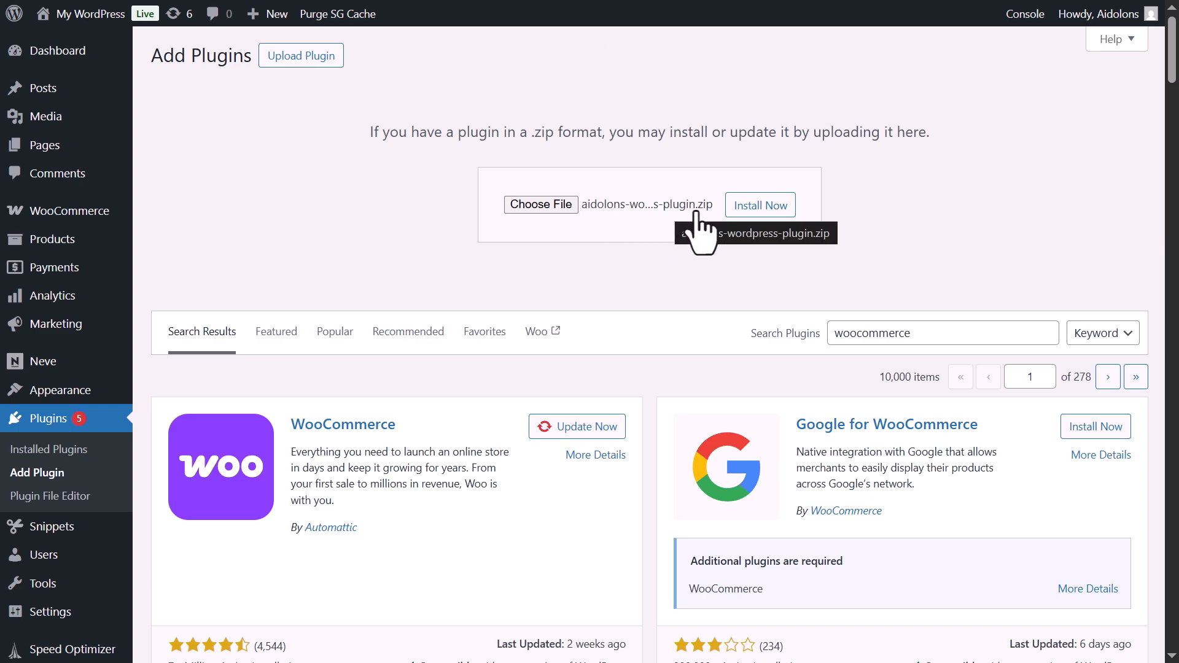
pyautogui.click(761, 208)
pyautogui.click(195, 203)
pyautogui.moveTo(36, 202)
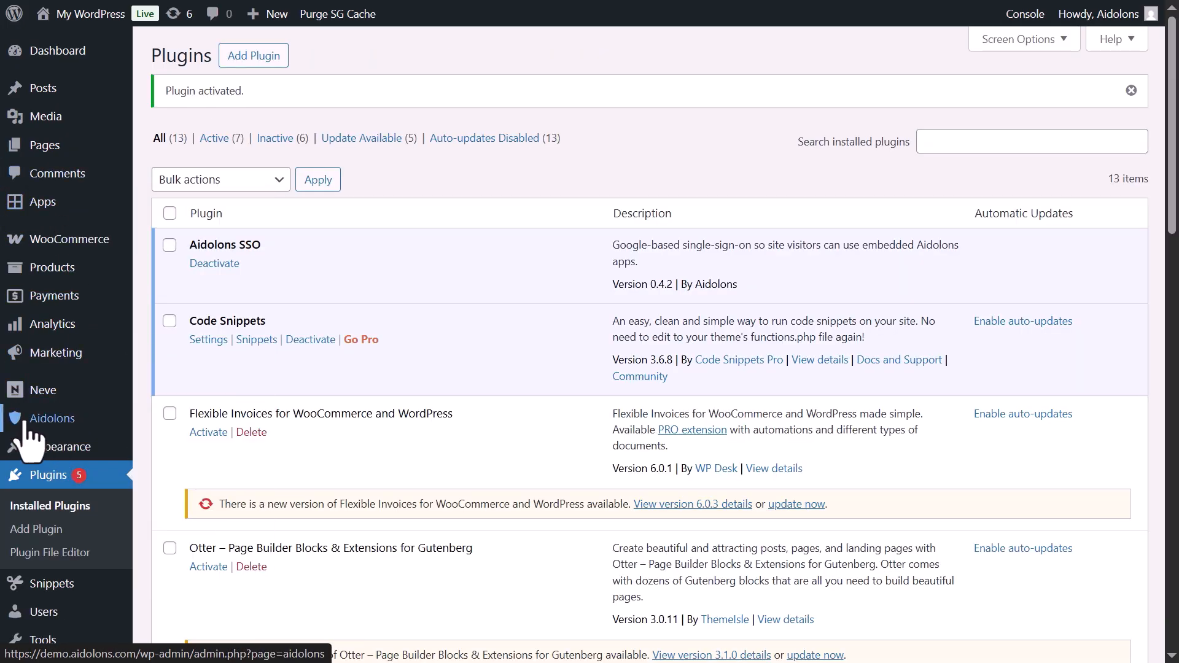
# - Paste the API key into the Aidolons SSO settings and save the changes
pyautogui.click(54, 424)
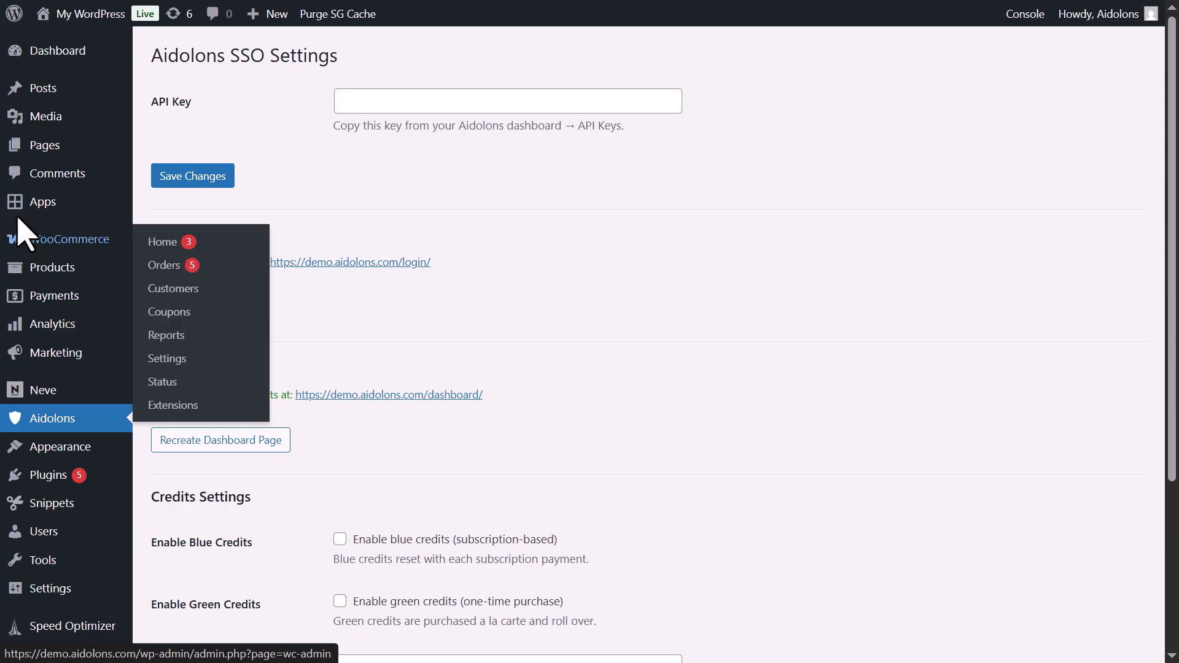
pyautogui.click(472, 109)
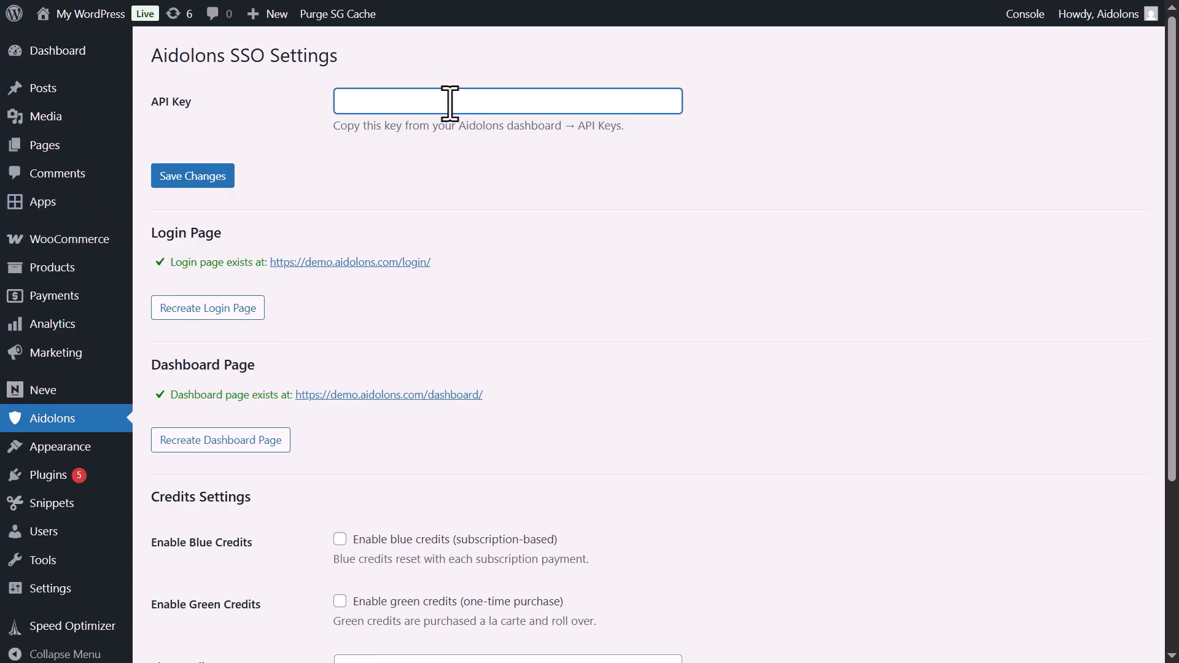
pyautogui.hotkey('ctrl', 'v')
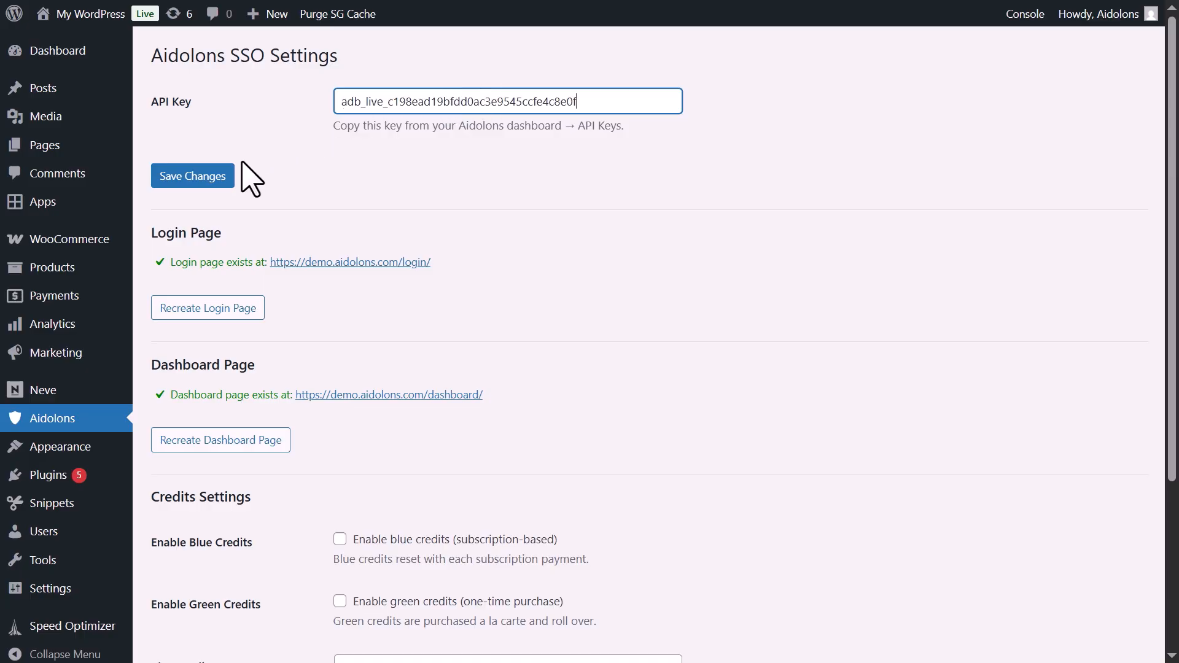
pyautogui.click(188, 178)
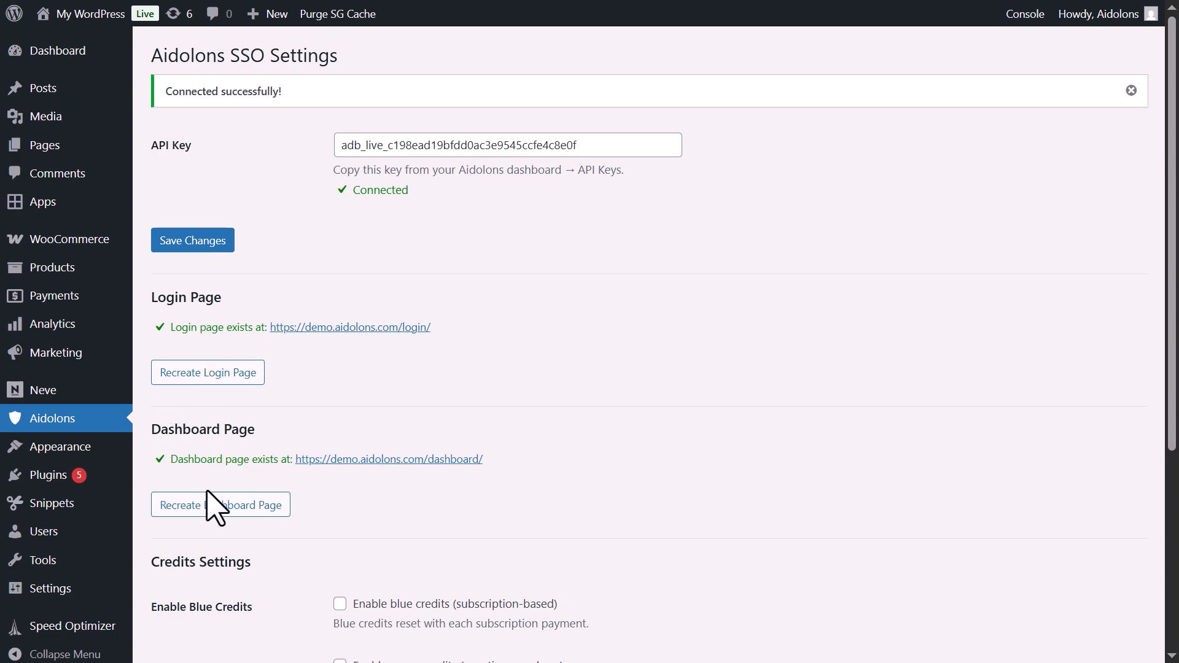
# - Enable blue credits (subscription-based) and green credits (one-time purchase) in the Aidolons credits settings
pyautogui.scroll(-4, 302, 447)
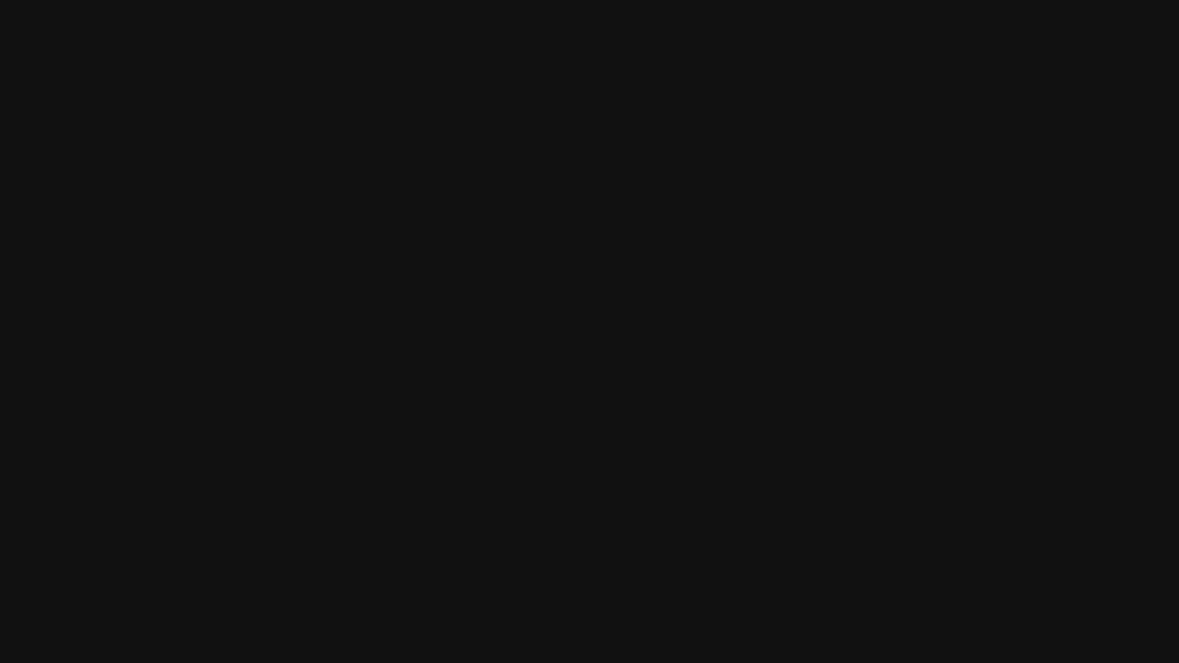
pyautogui.click(340, 358)
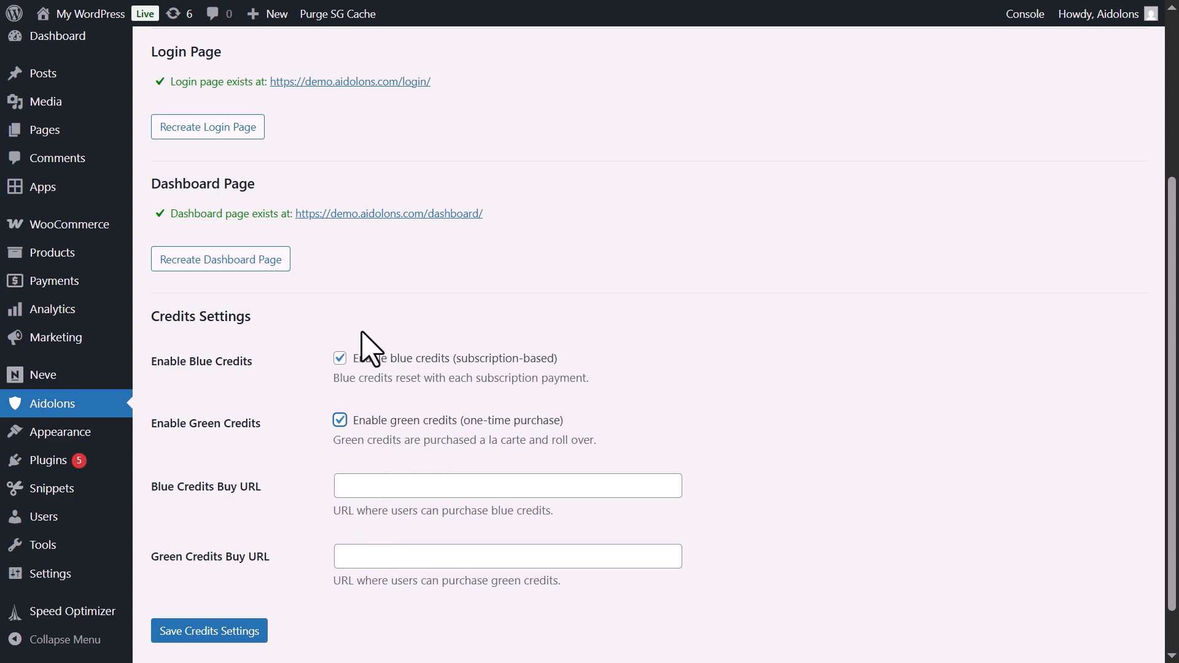
pyautogui.scroll(3, 368, 289)
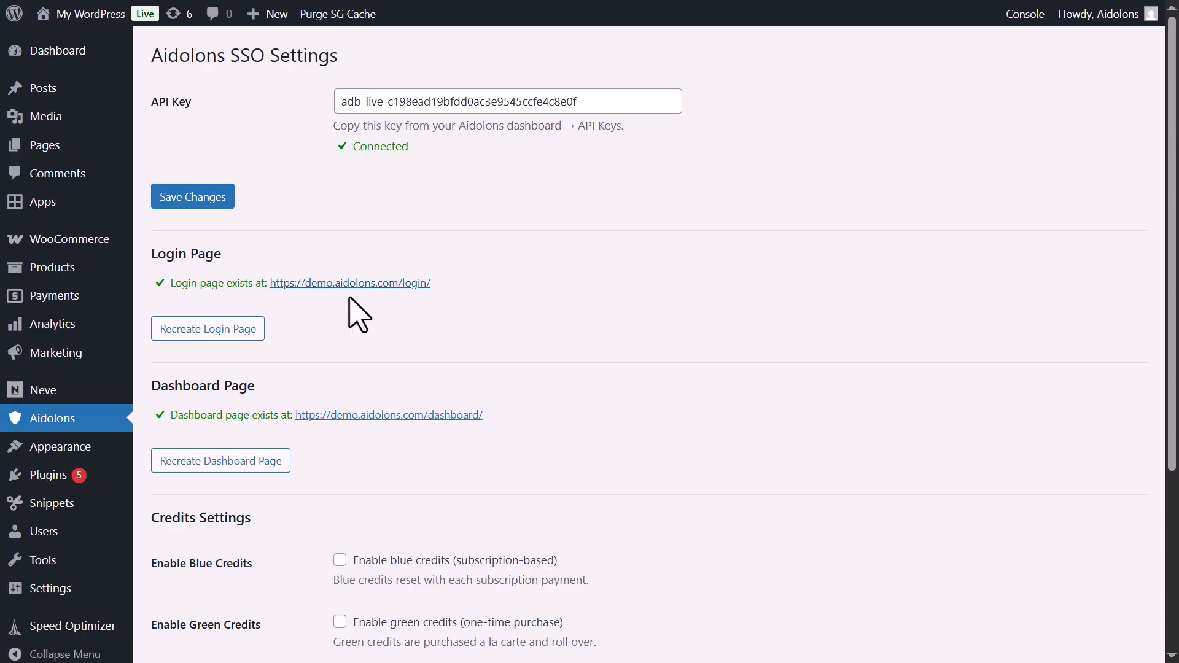
pyautogui.rightClick(350, 289)
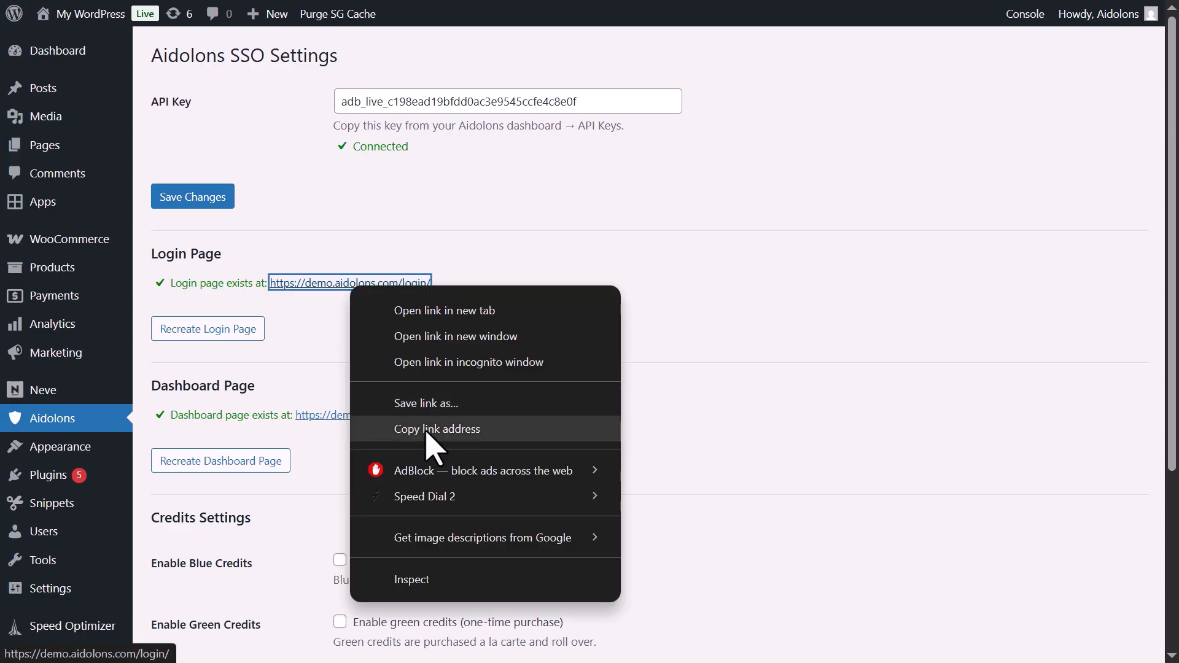
pyautogui.click(476, 430)
pyautogui.hotkey('ctrl', 'shift', 'n')
pyautogui.moveTo(1155, 72); pyautogui.dragTo(737, 13)
pyautogui.hotkey('ctrl', 'v')
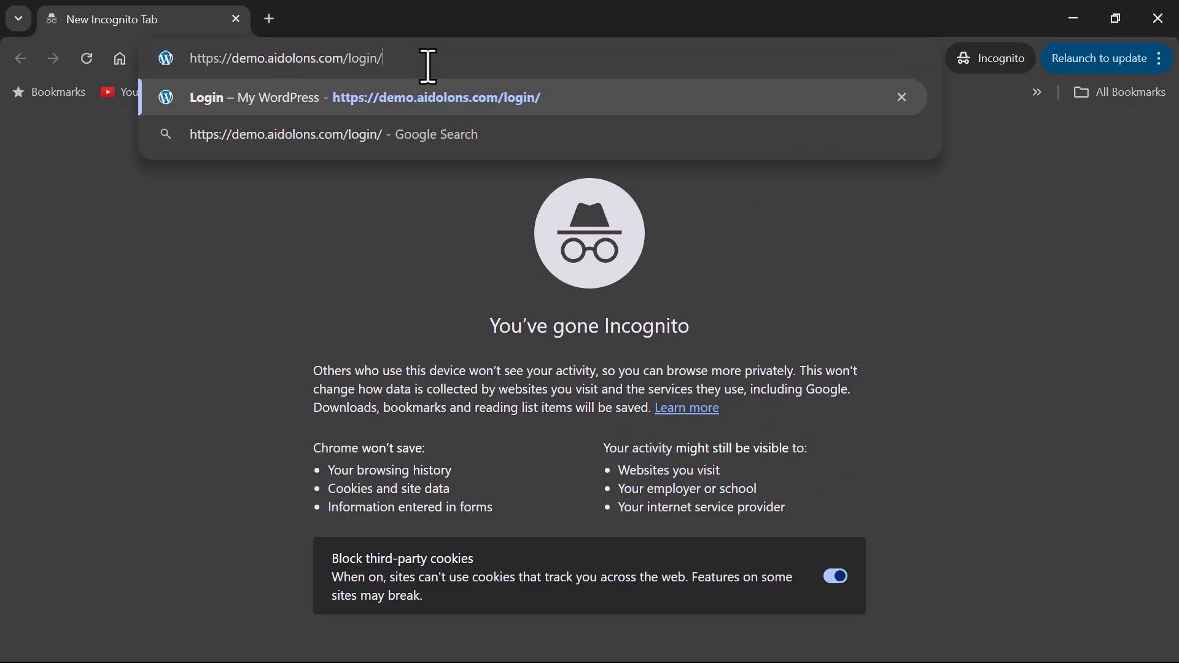
pyautogui.press('Return')
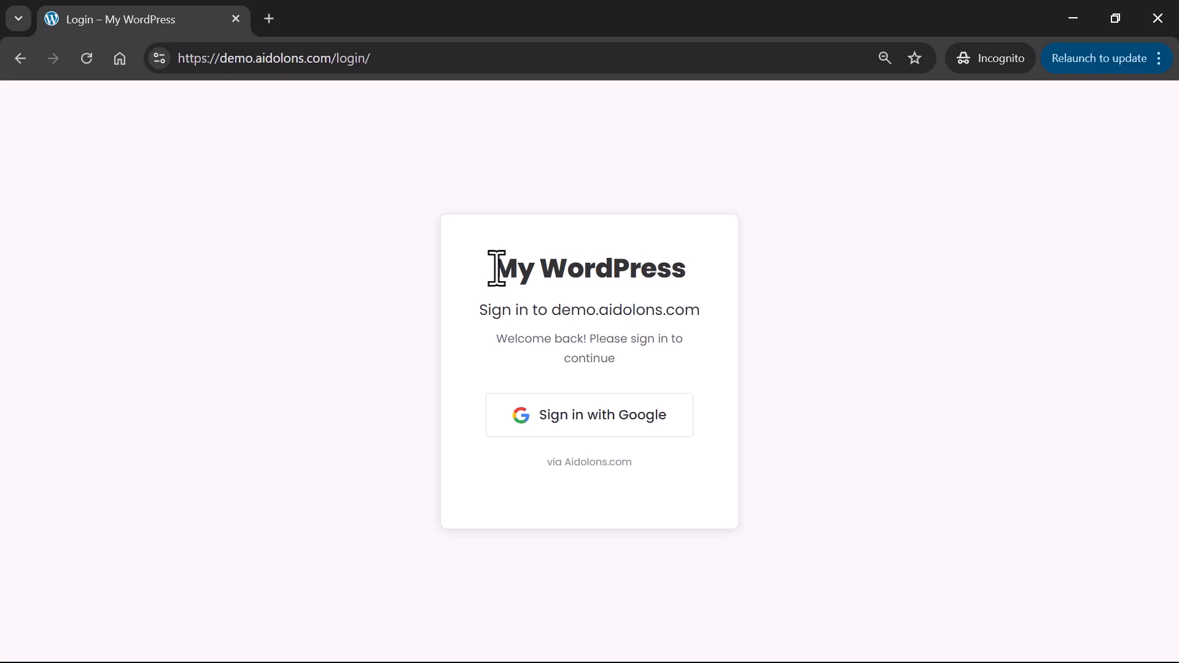
pyautogui.click(648, 419)
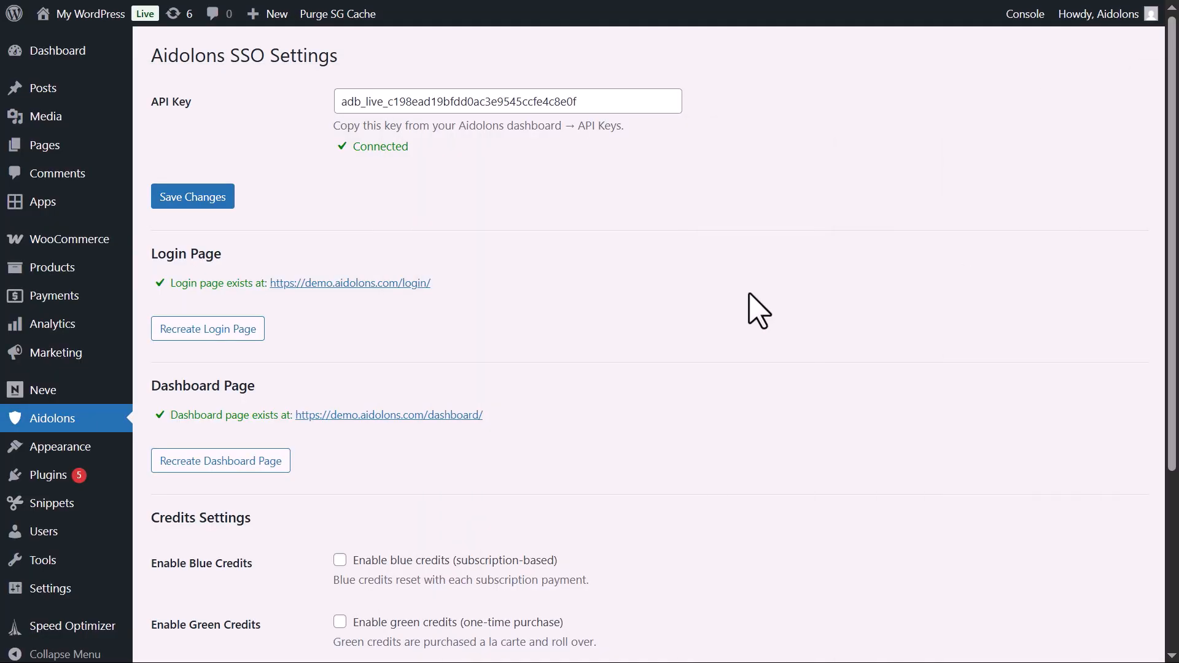
# - Add a new WooCommerce product in the WordPress admin and title it Subcription
pyautogui.scroll(-4, 750, 307)
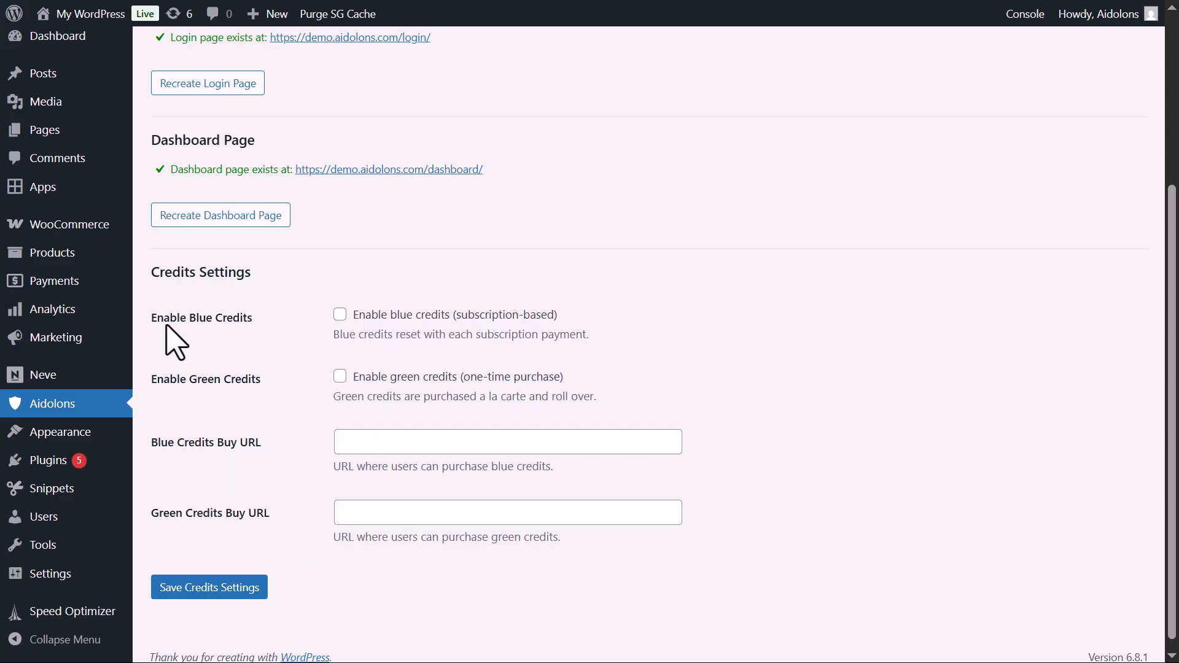
pyautogui.moveTo(72, 251)
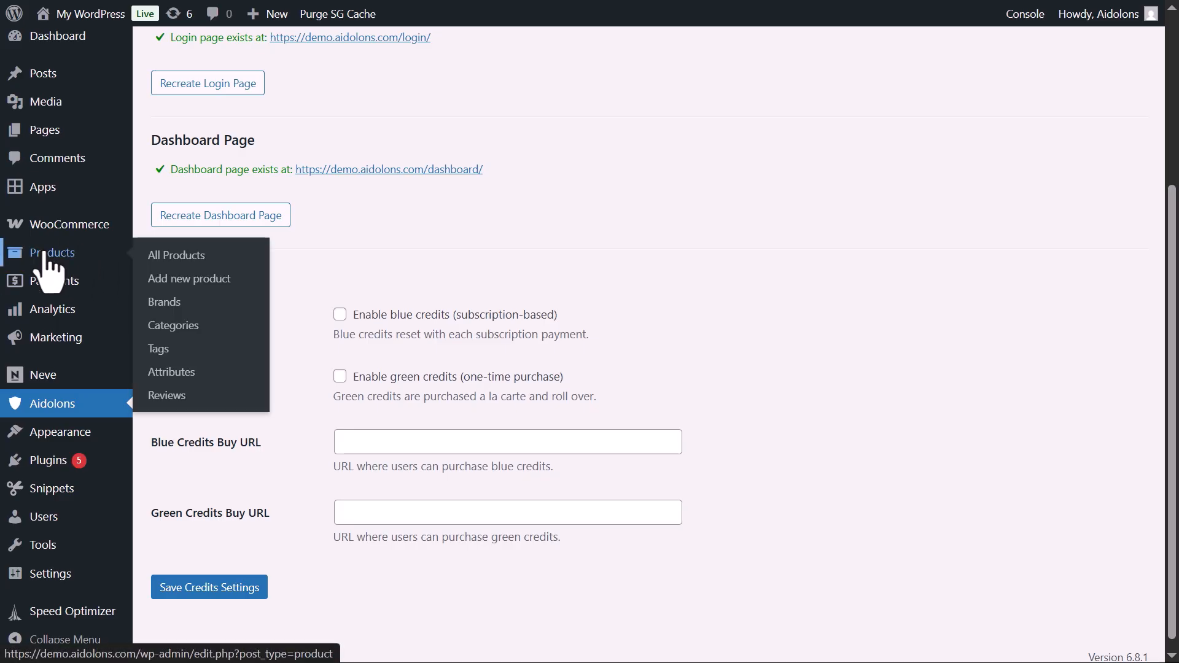
pyautogui.click(176, 254)
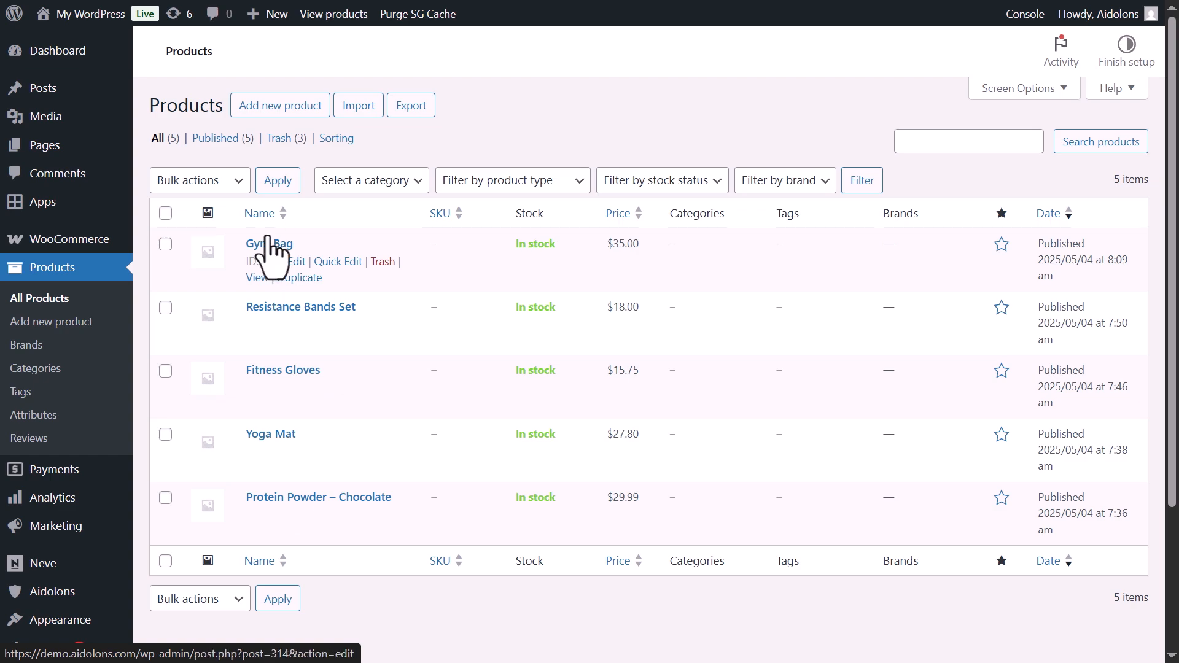
pyautogui.click(87, 20)
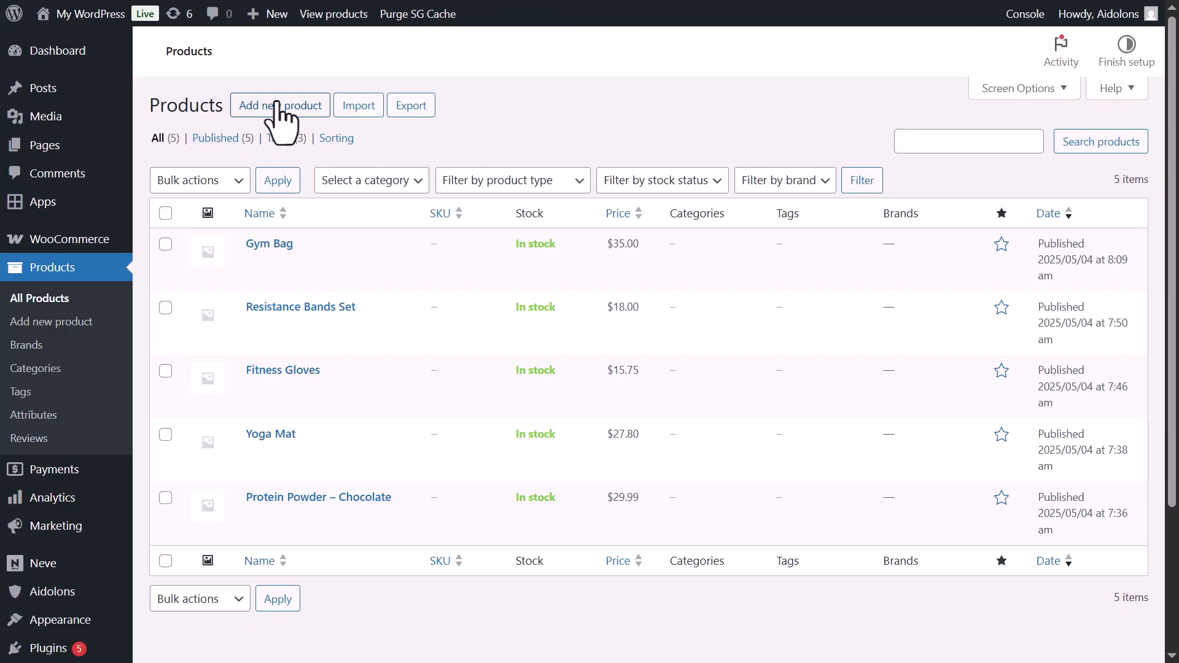
pyautogui.click(279, 107)
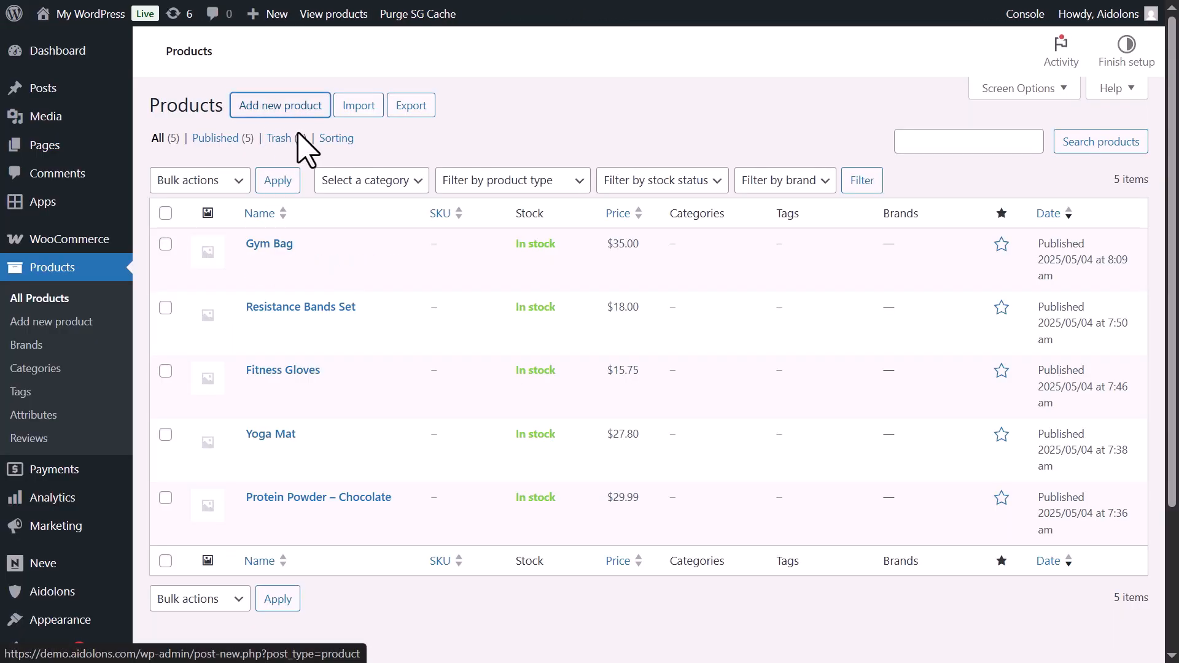
pyautogui.write('Blue Credits')
pyautogui.moveTo(303, 145); pyautogui.dragTo(151, 158)
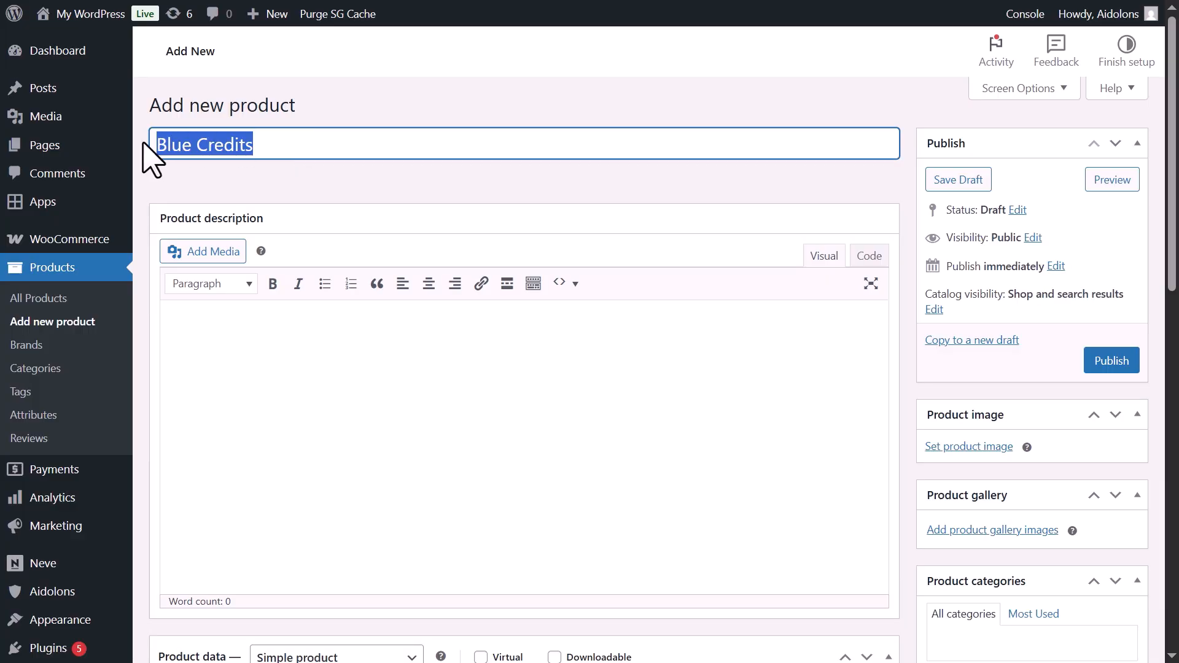
pyautogui.write('Subcr')
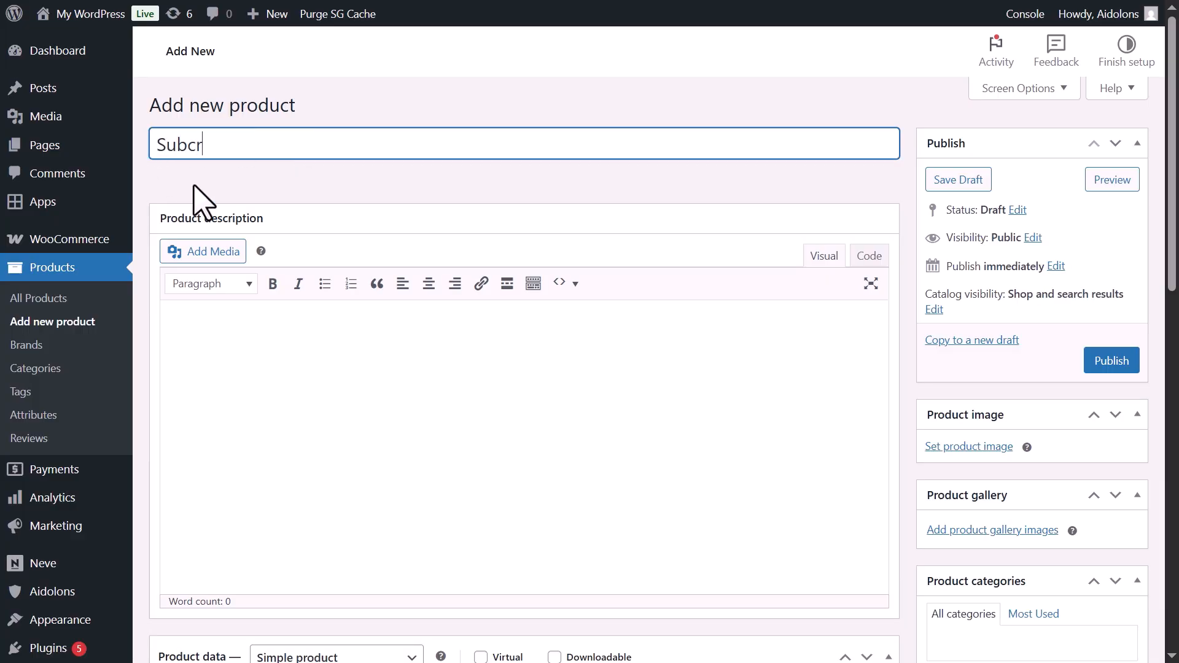
# - Set the subscription product's blue credits awarded to 1000 and its regular price to $10, and publish it
pyautogui.scroll(-5, 421, 356)
pyautogui.click(347, 362)
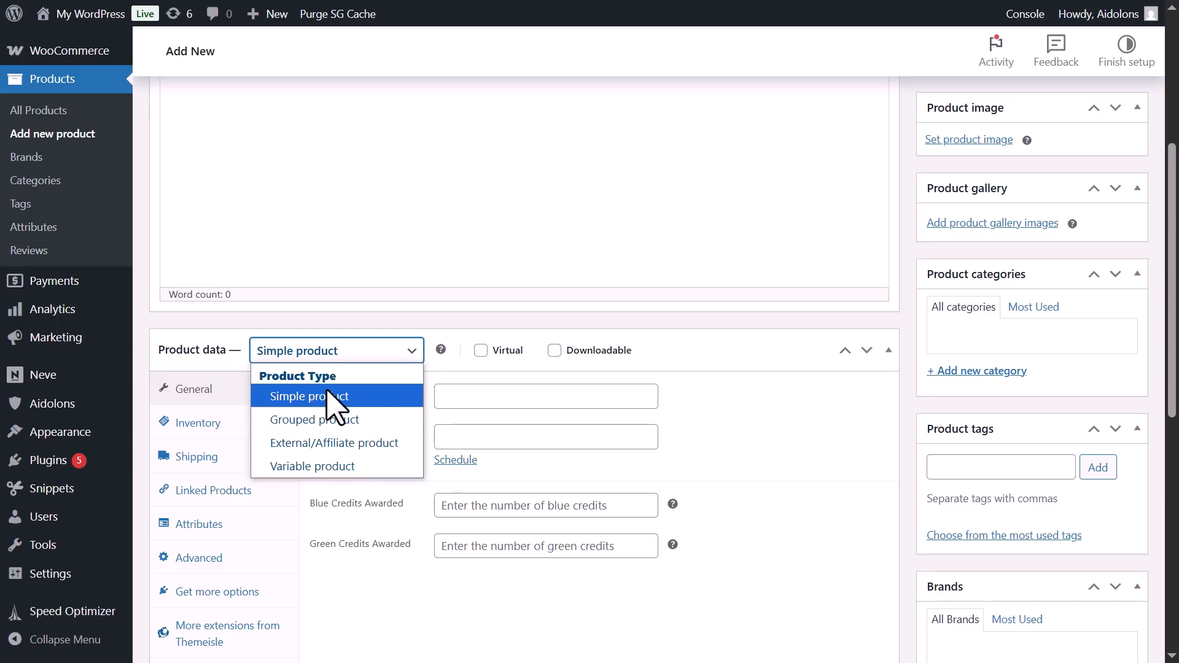
pyautogui.click(428, 295)
pyautogui.click(485, 515)
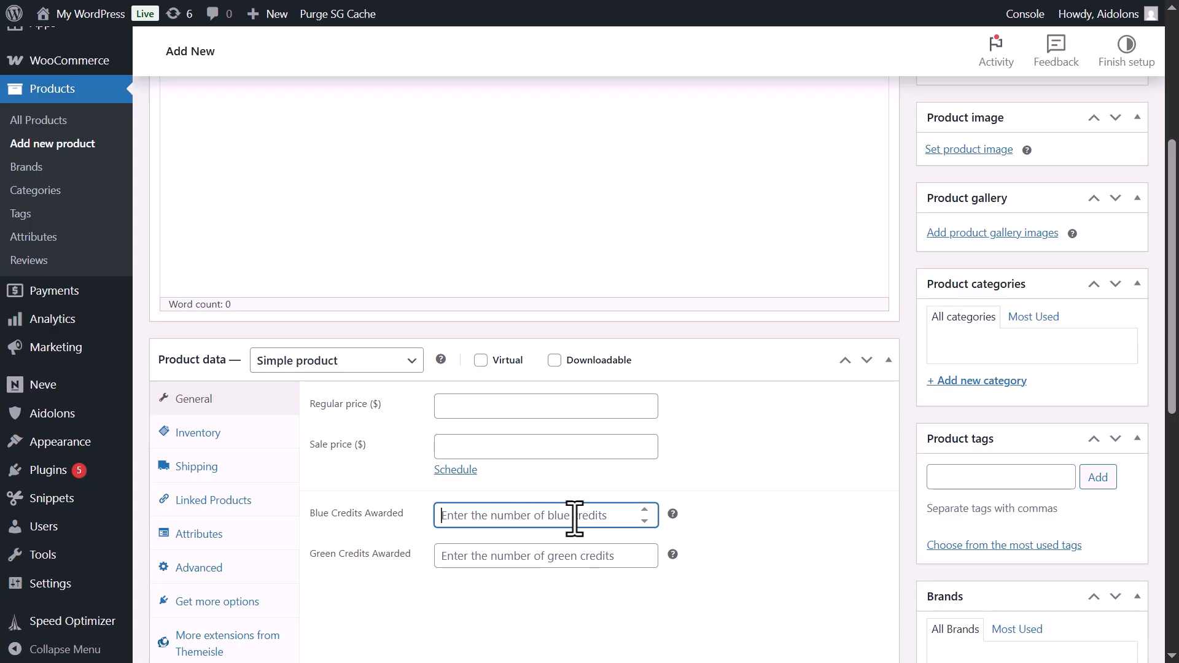
pyautogui.write('1000')
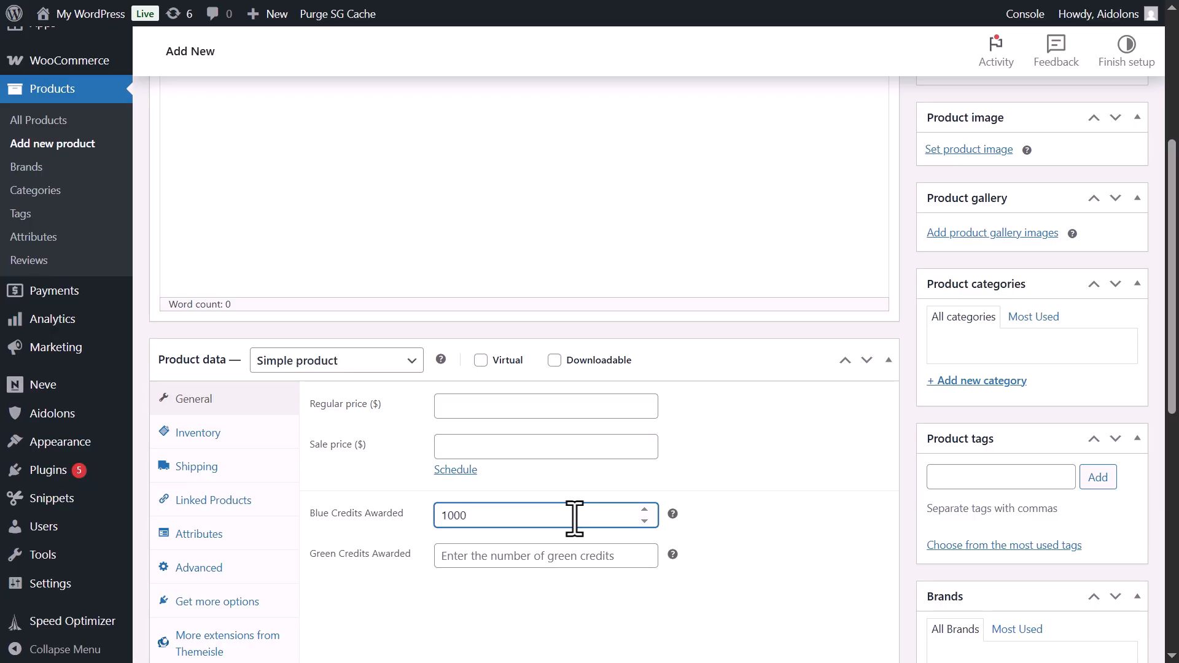
pyautogui.click(535, 397)
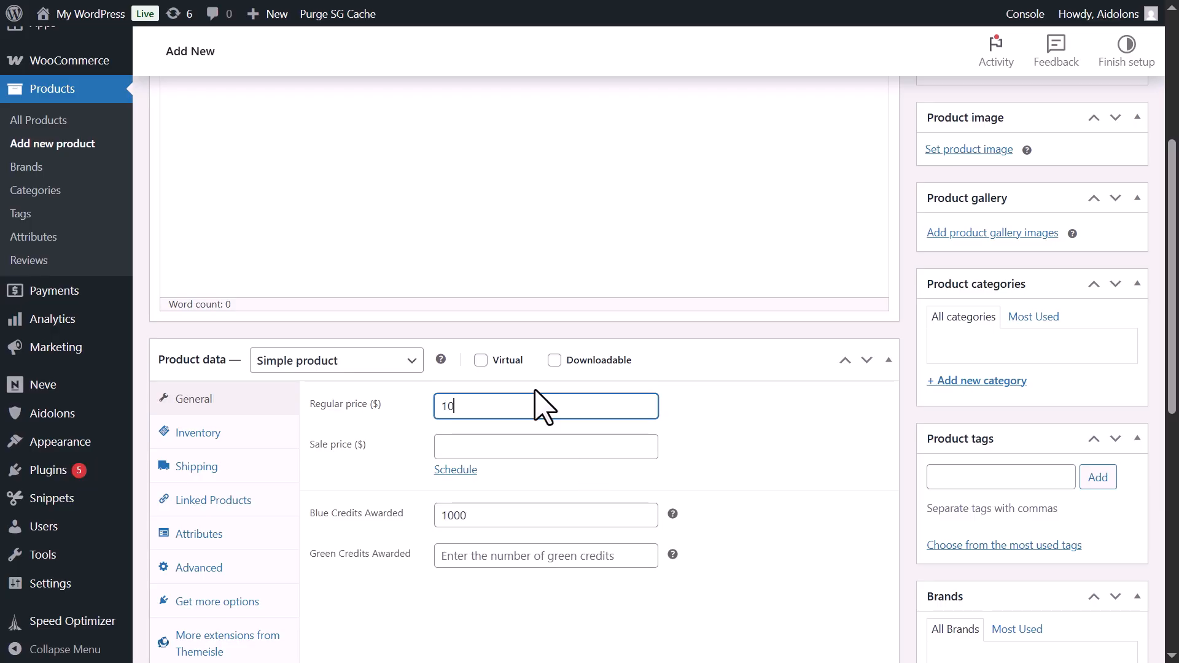
pyautogui.scroll(3, 708, 409)
pyautogui.click(1106, 246)
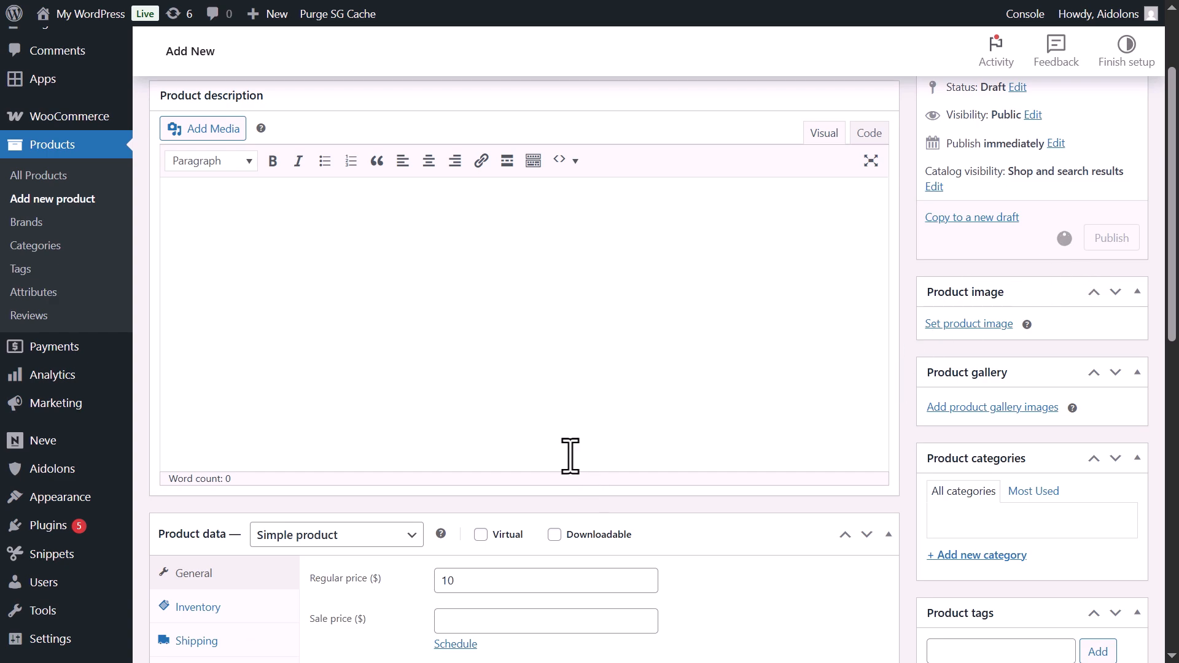
pyautogui.scroll(6, 481, 540)
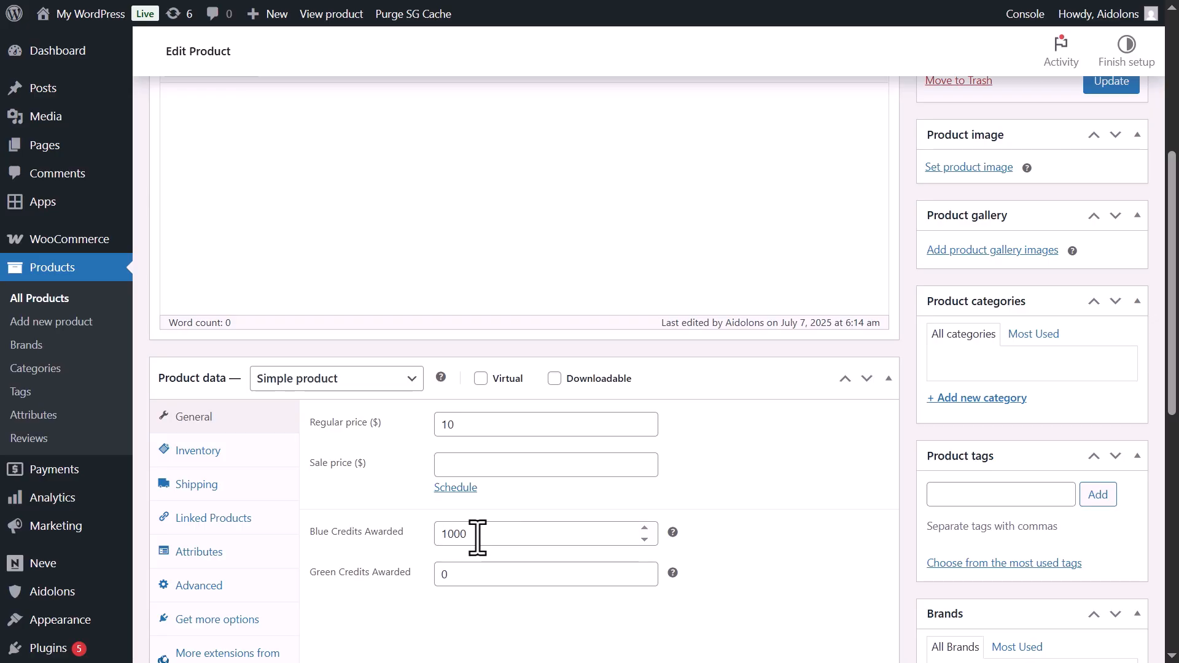
# - Create and publish a product titled Green Credits with a regular price of $10 and 1000 green credits awarded
pyautogui.scroll(5, 378, 236)
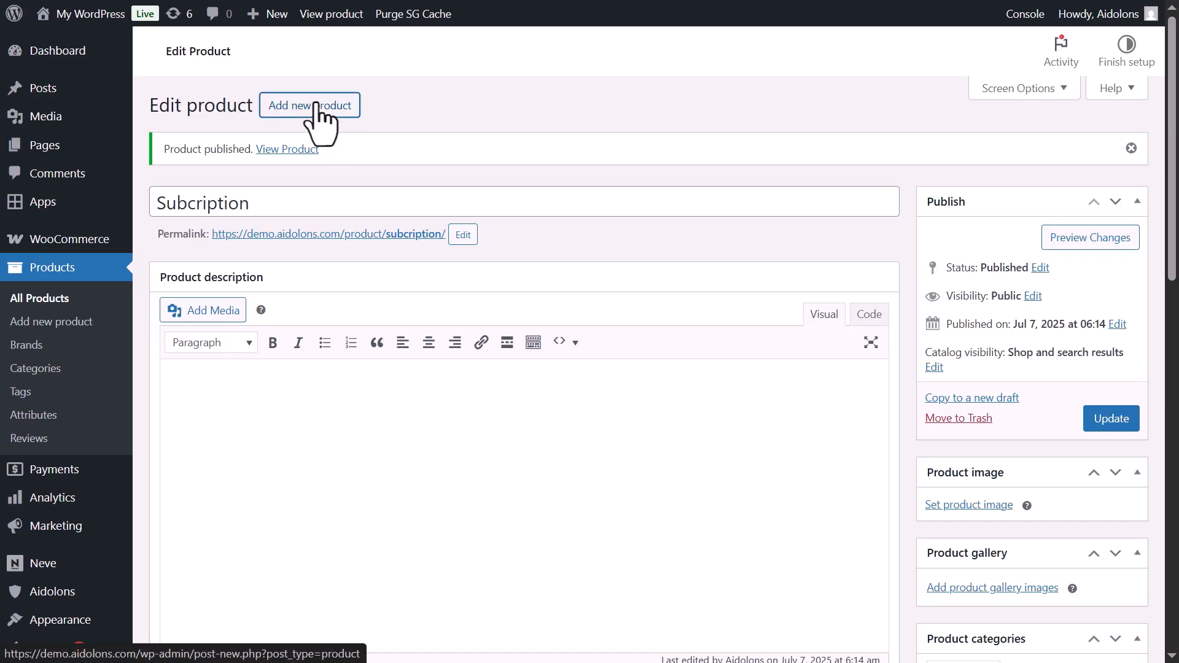
pyautogui.click(359, 115)
pyautogui.write('Green')
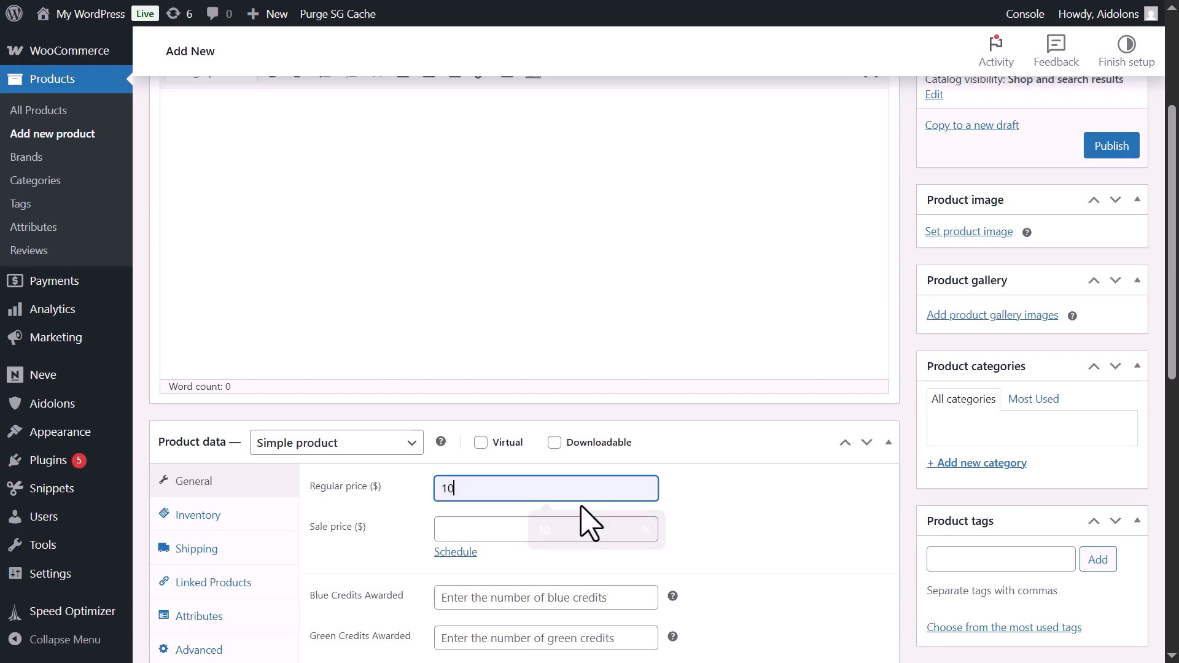
pyautogui.scroll(-2, 590, 519)
pyautogui.click(573, 516)
pyautogui.write('1000')
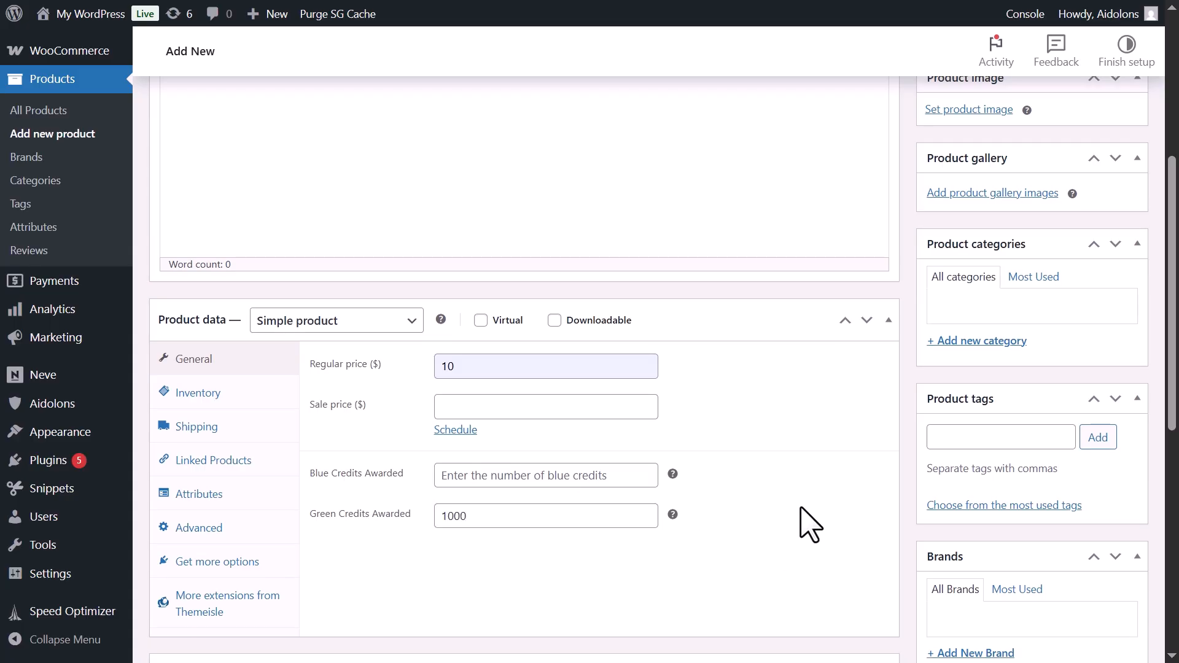
pyautogui.scroll(5, 803, 519)
pyautogui.click(1111, 273)
pyautogui.scroll(3, 586, 441)
pyautogui.scroll(-1, 271, 182)
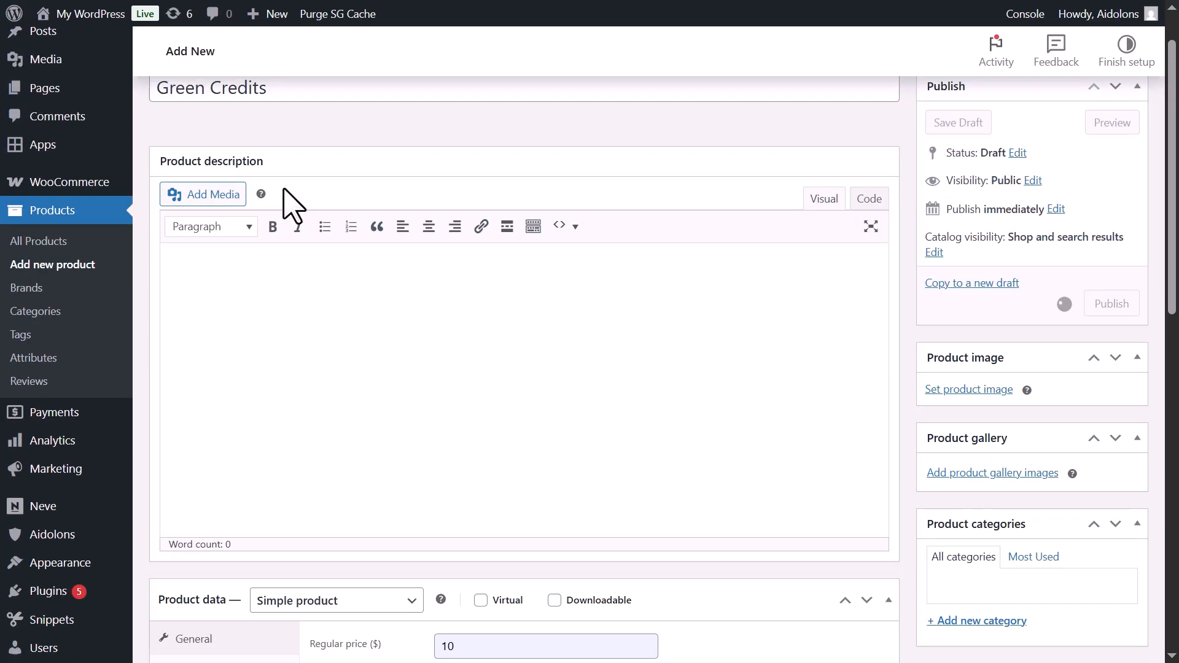
pyautogui.scroll(-5, 532, 408)
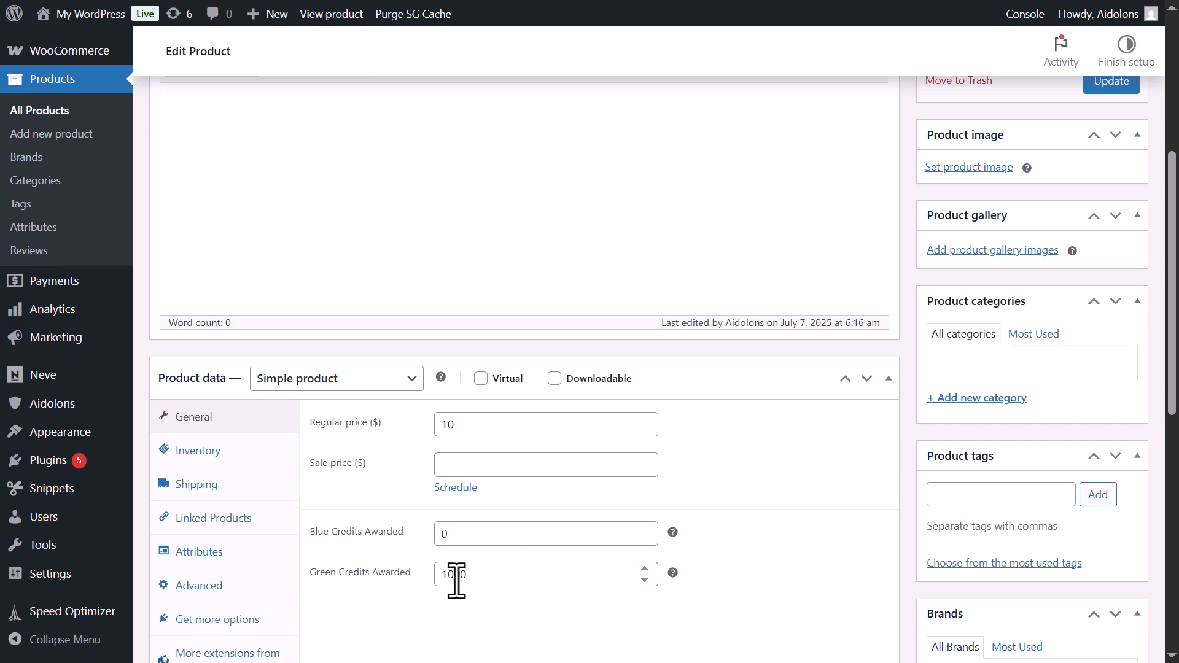
# - In the Aidolons credits settings, enable blue and green credits, set the Green Credits Buy URL to the Green Credits product link, and save
pyautogui.scroll(5, 430, 393)
pyautogui.rightClick(320, 177)
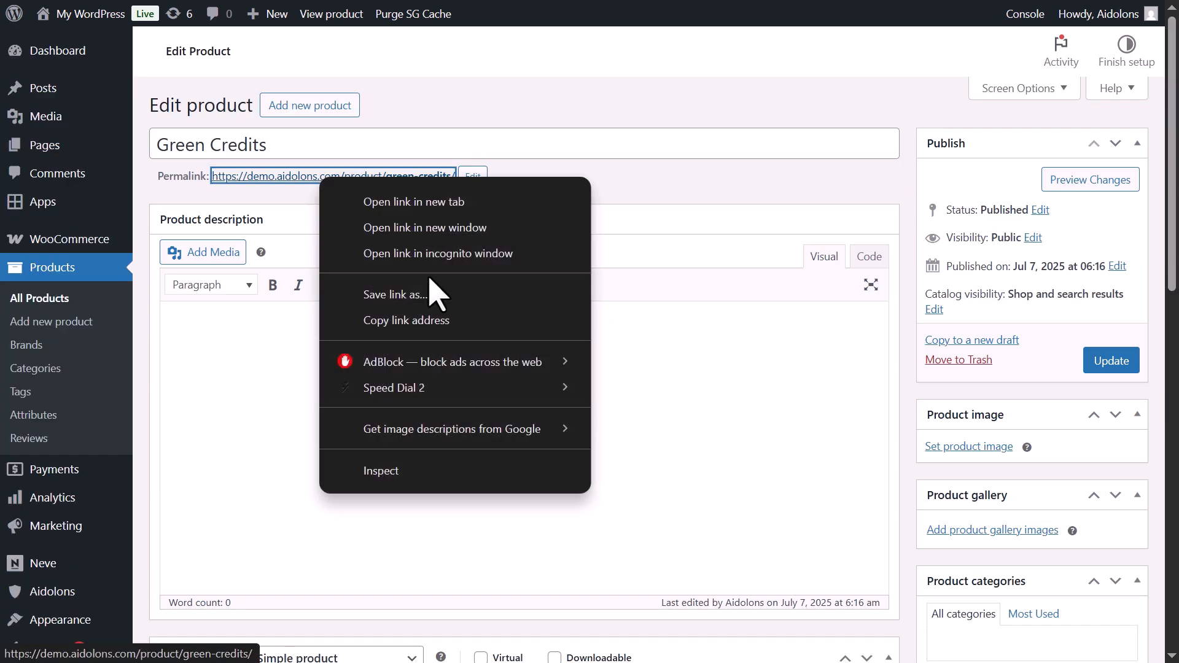
pyautogui.click(407, 321)
pyautogui.click(80, 592)
pyautogui.scroll(-3, 430, 449)
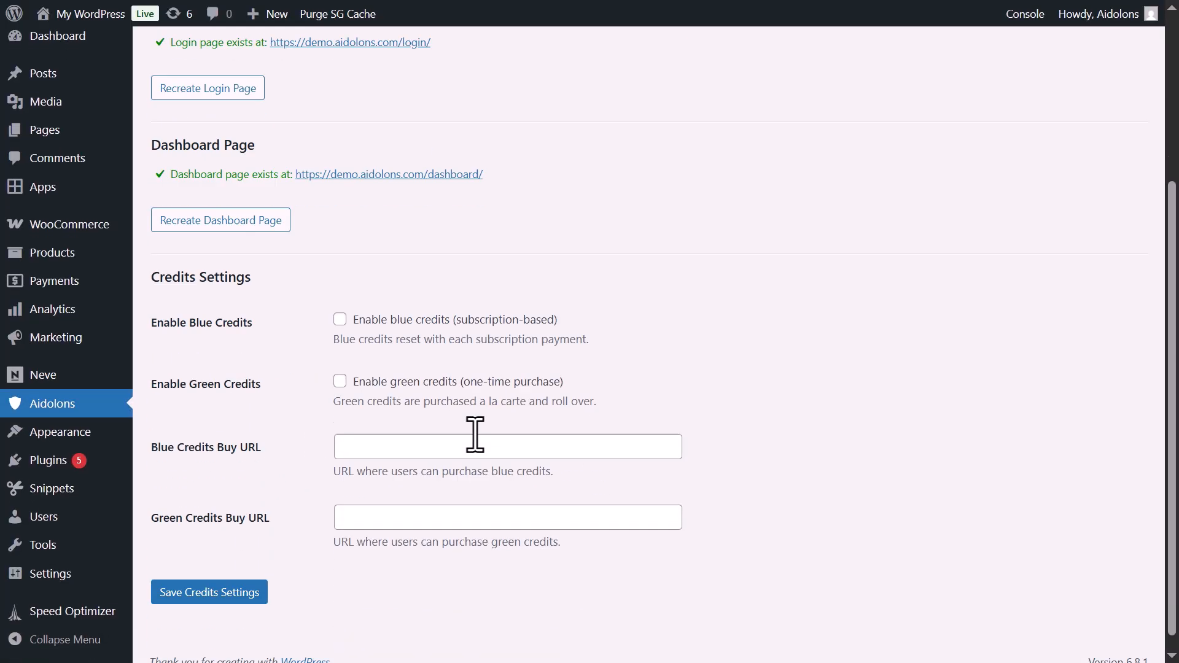
pyautogui.click(364, 497)
pyautogui.hotkey('ctrl', 'v')
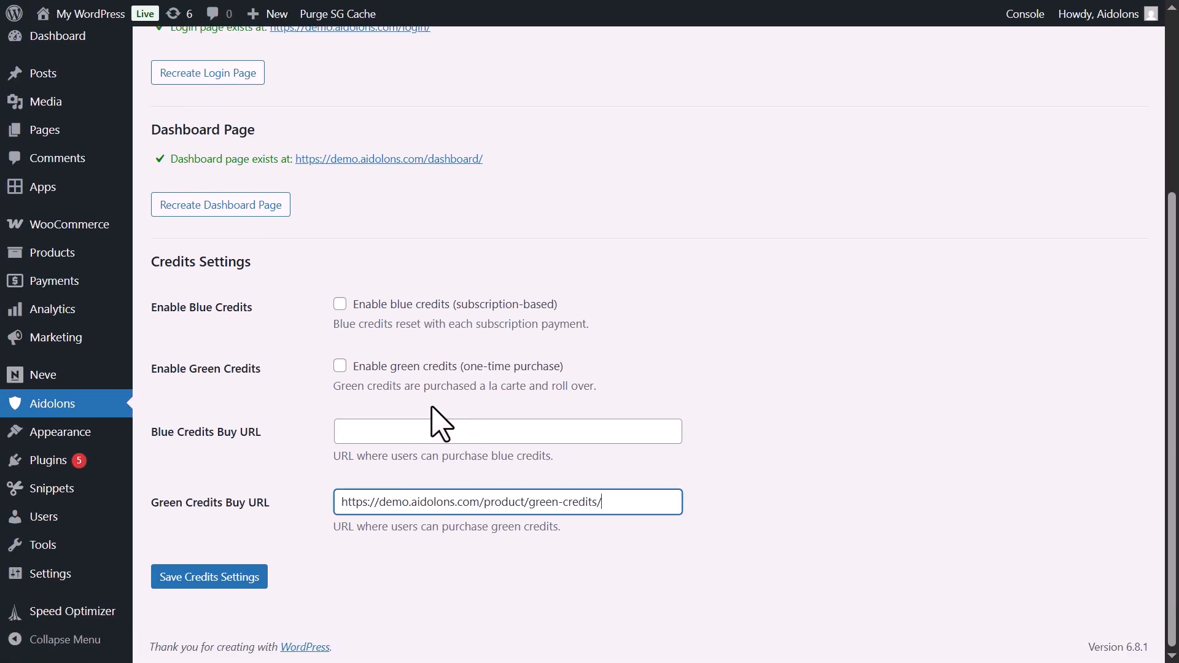
pyautogui.press('Tab')
pyautogui.press('Return')
# - Copy the Subcription product's link into the Blue Credits Buy URL of the Aidolons settings and save the credits settings
pyautogui.moveTo(19, 257)
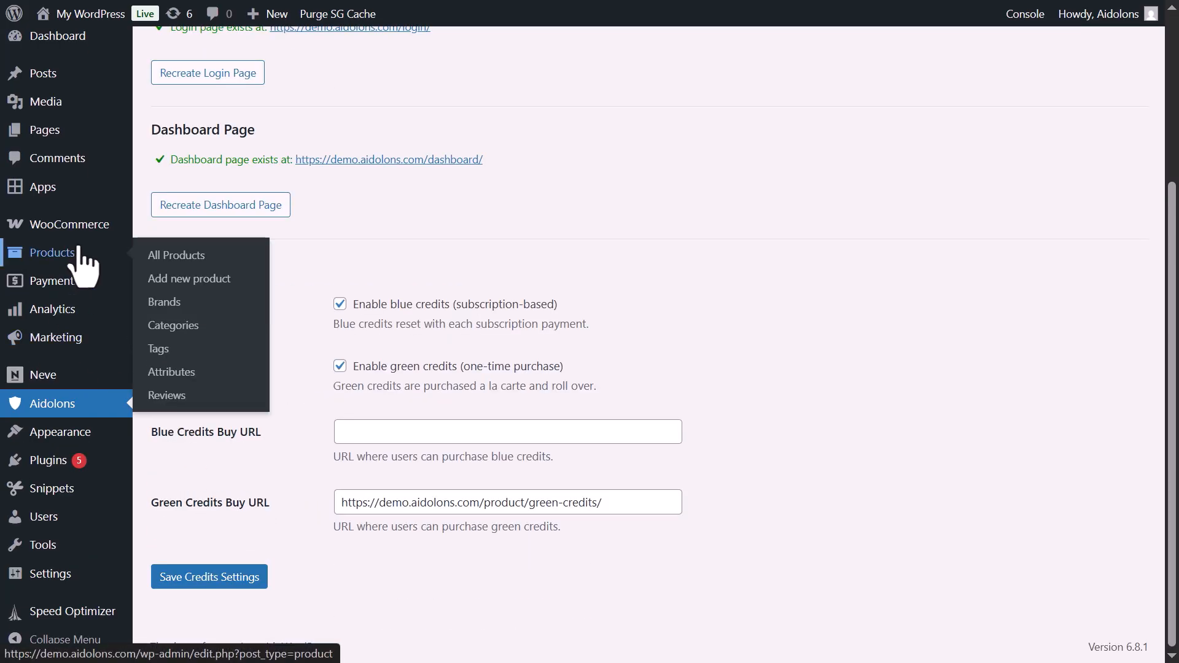
pyautogui.click(134, 284)
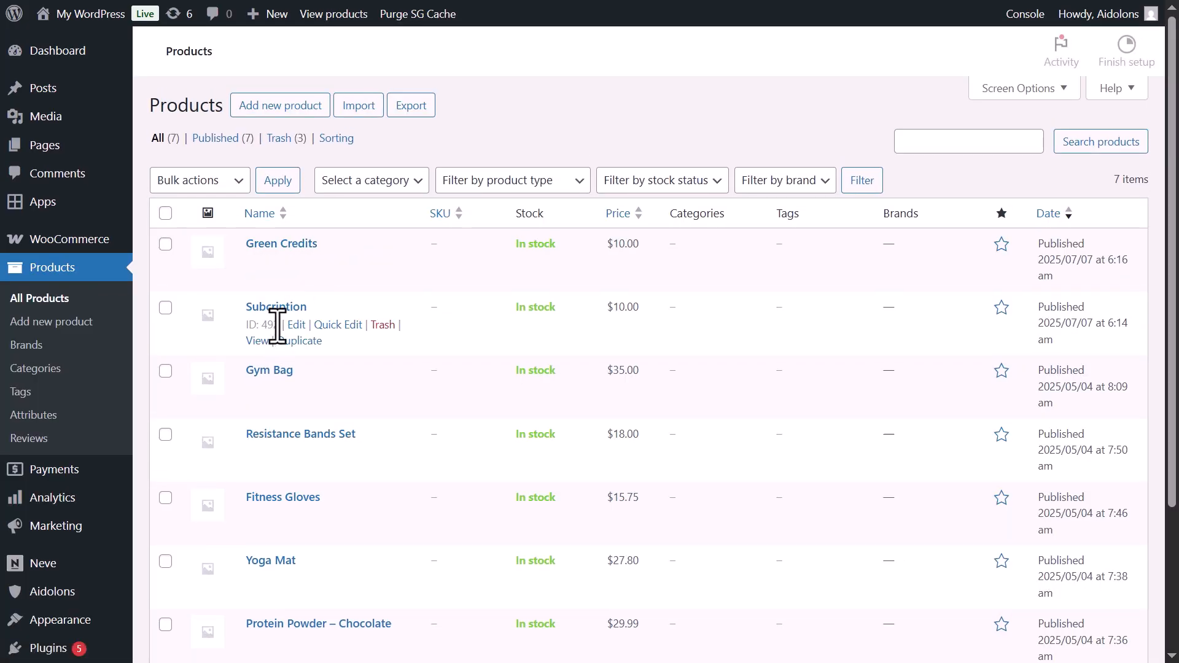
pyautogui.rightClick(256, 341)
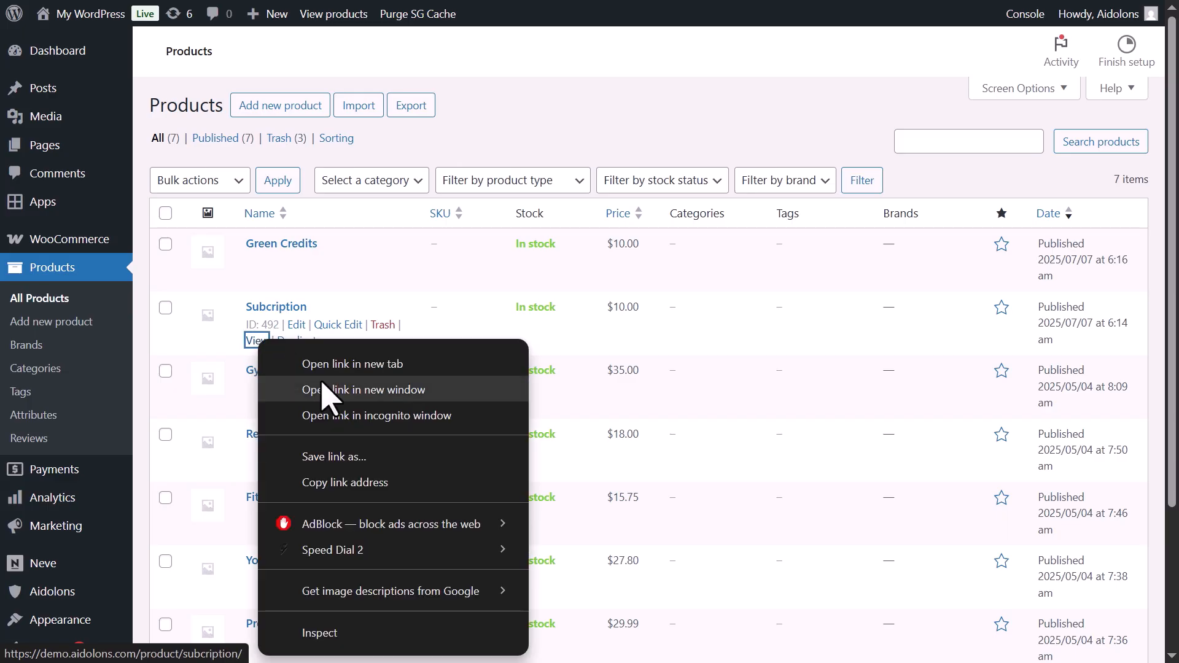
pyautogui.click(338, 483)
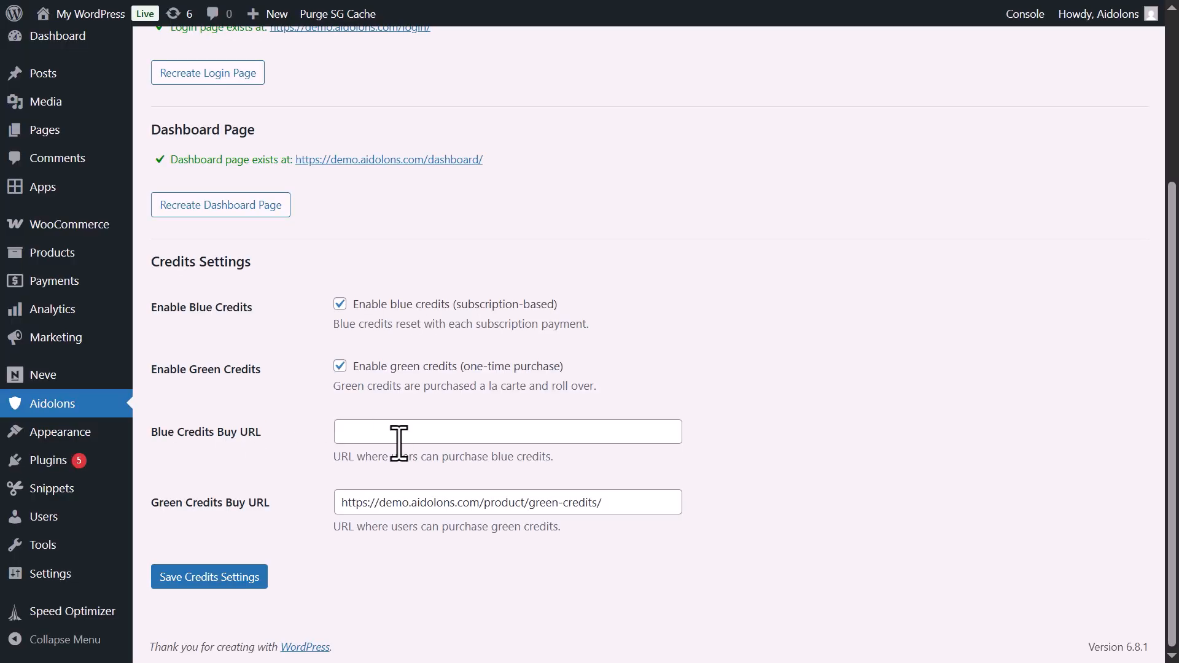
pyautogui.click(380, 432)
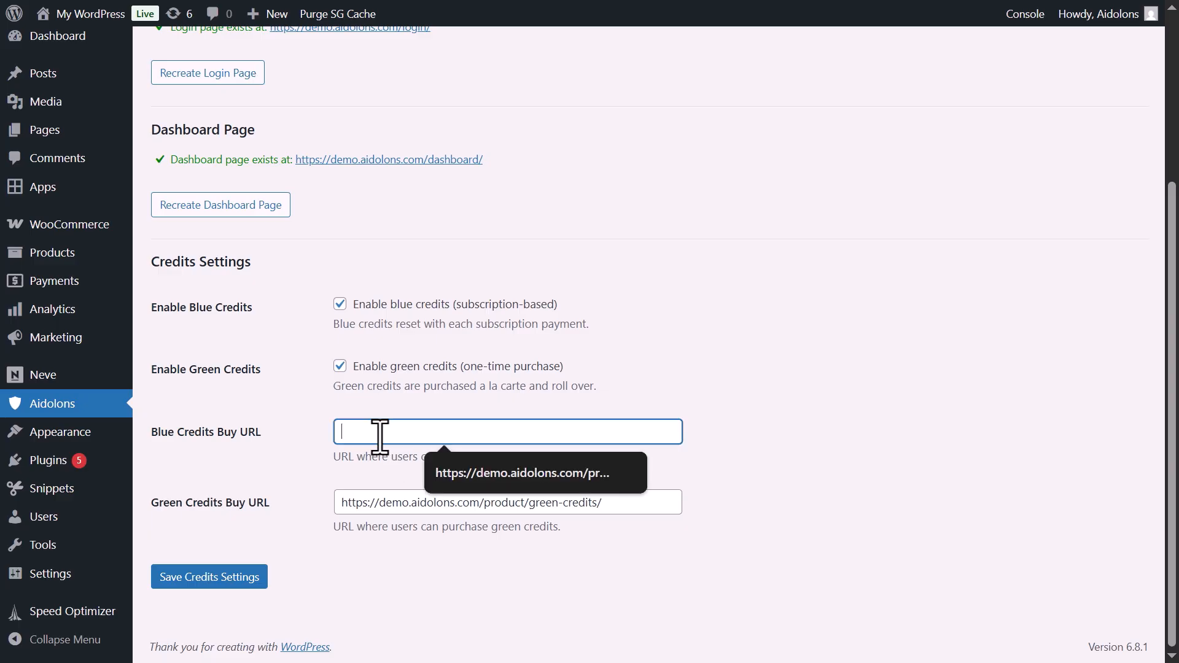
pyautogui.hotkey('ctrl', 'v')
pyautogui.click(261, 574)
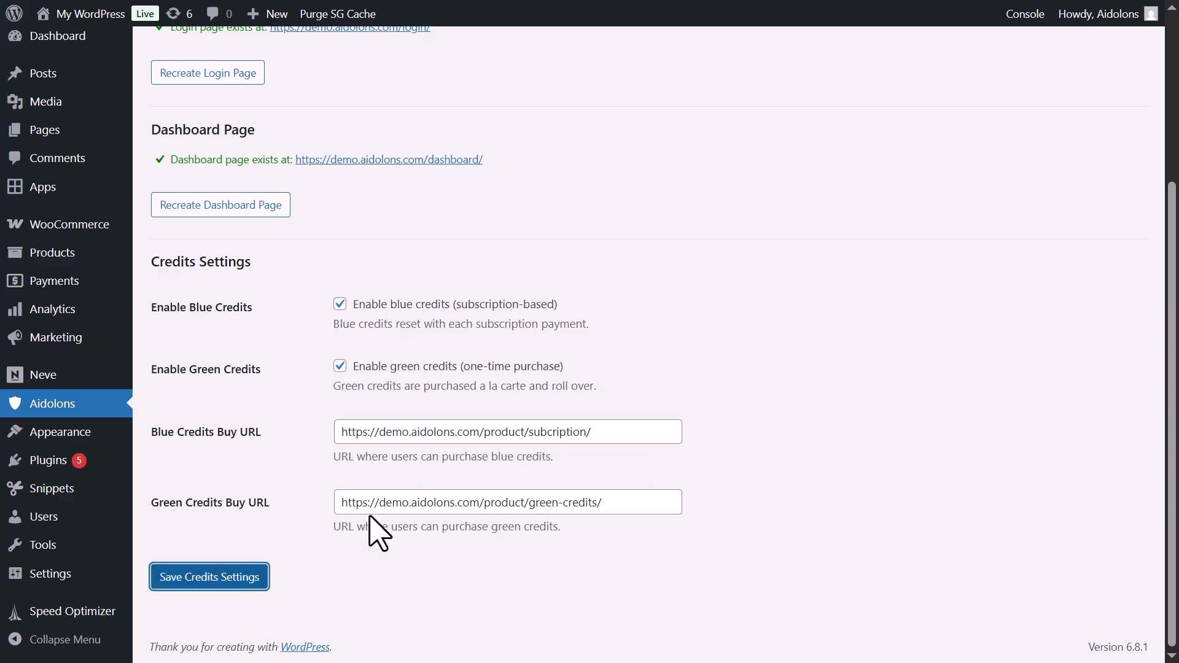
pyautogui.moveTo(1178, 43); pyautogui.dragTo(716, 2)
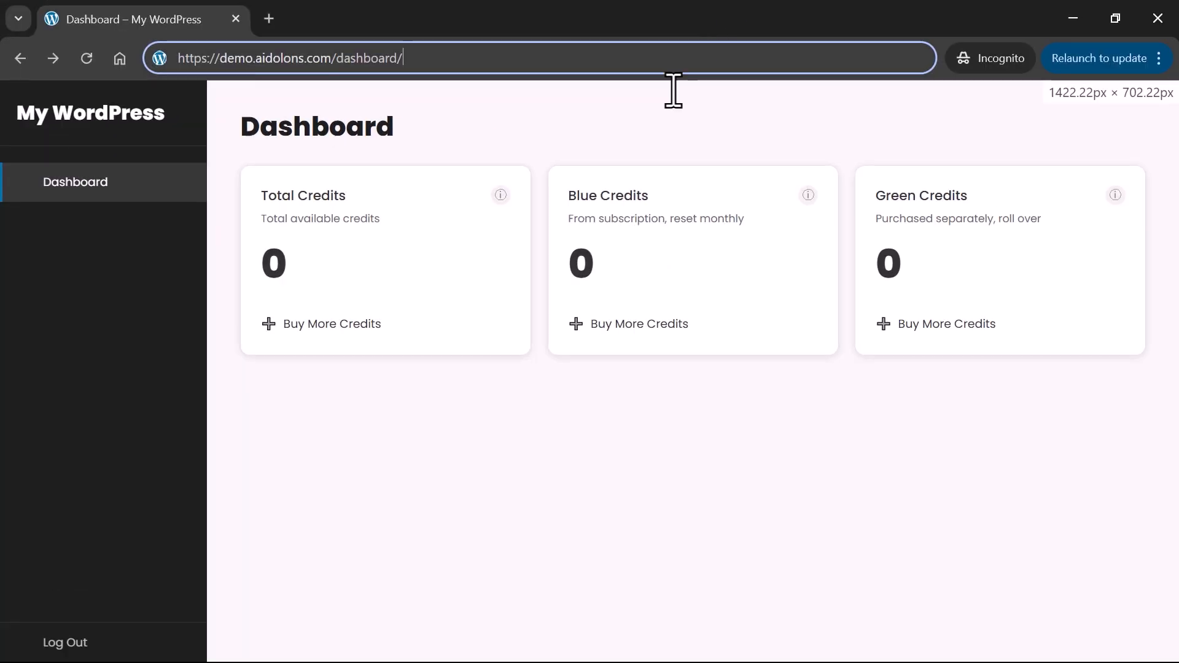
# - Reload the site's dashboard page and follow the purchase link on the Green Credits card
pyautogui.press('Return')
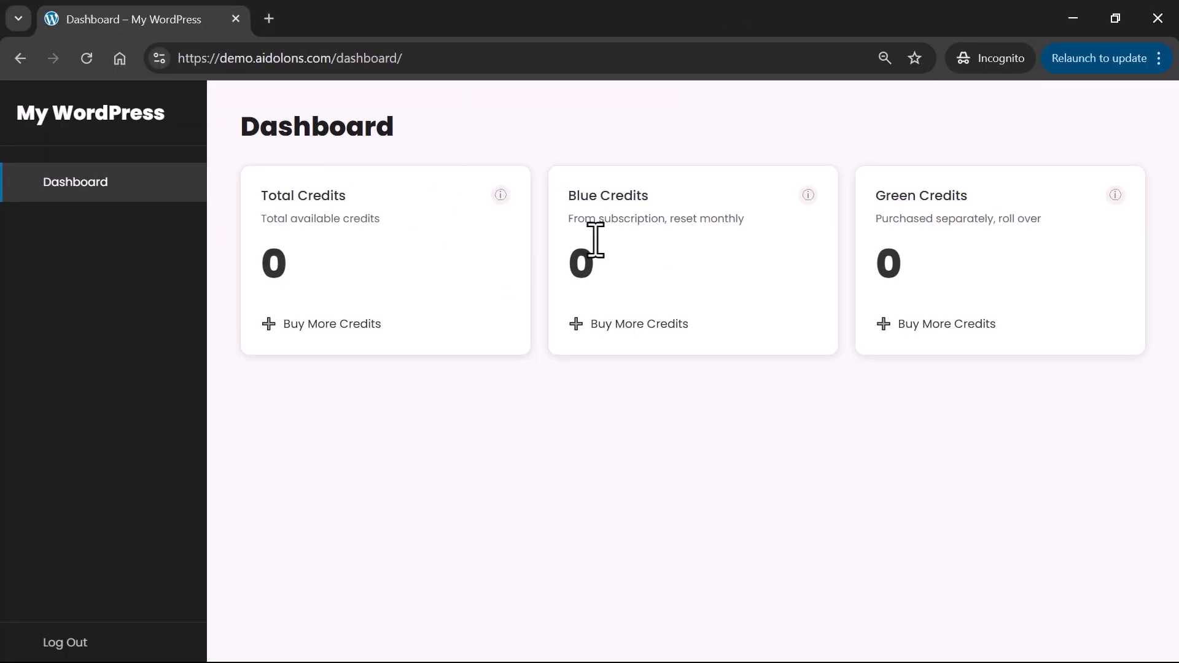
pyautogui.click(943, 325)
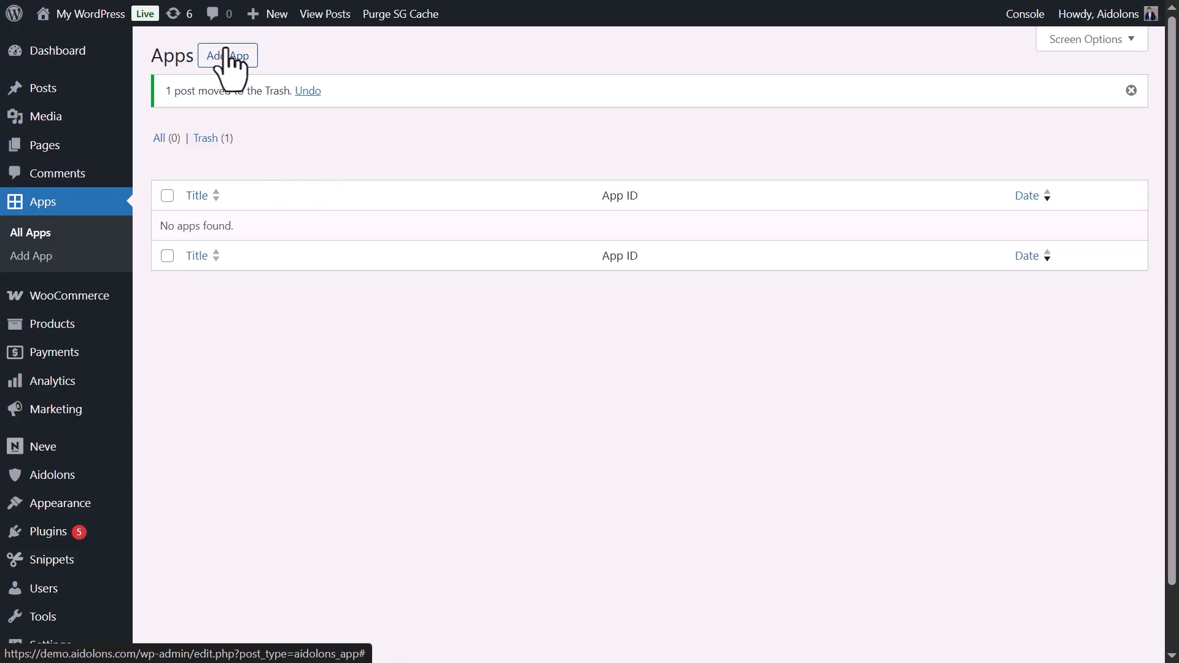
# - Add the Video Generator app to the WordPress site's apps
pyautogui.click(229, 57)
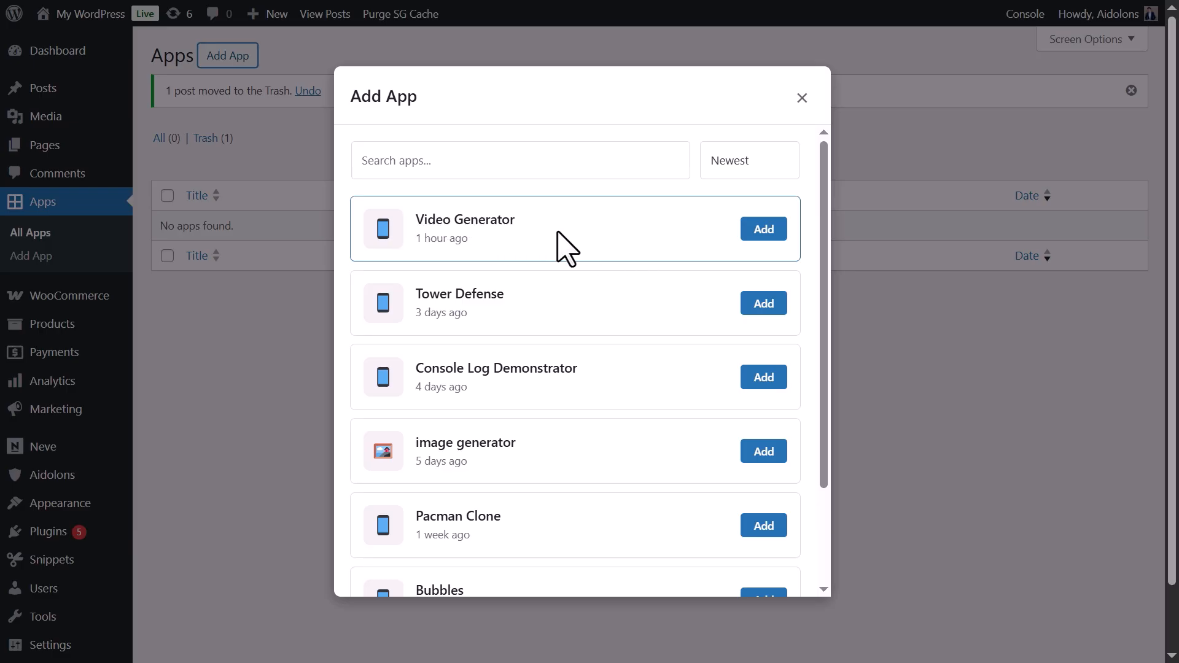
pyautogui.click(764, 233)
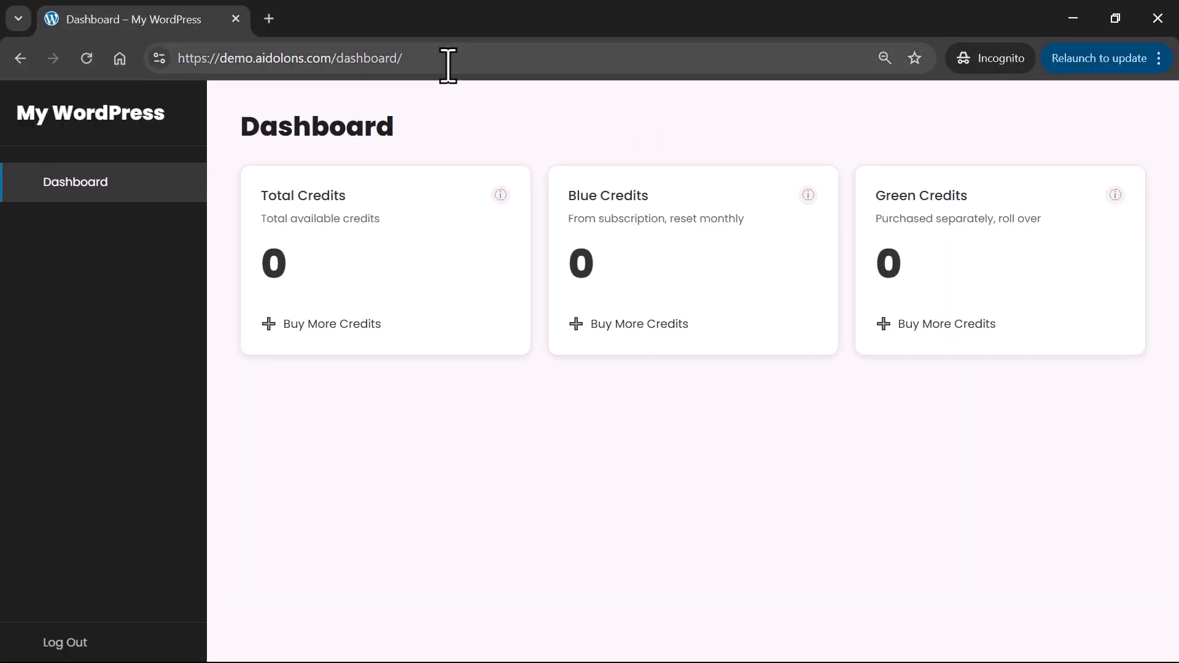
# - In the incognito window, reload the site's dashboard and open the Video Generator app
pyautogui.click(448, 64)
pyautogui.press('Return')
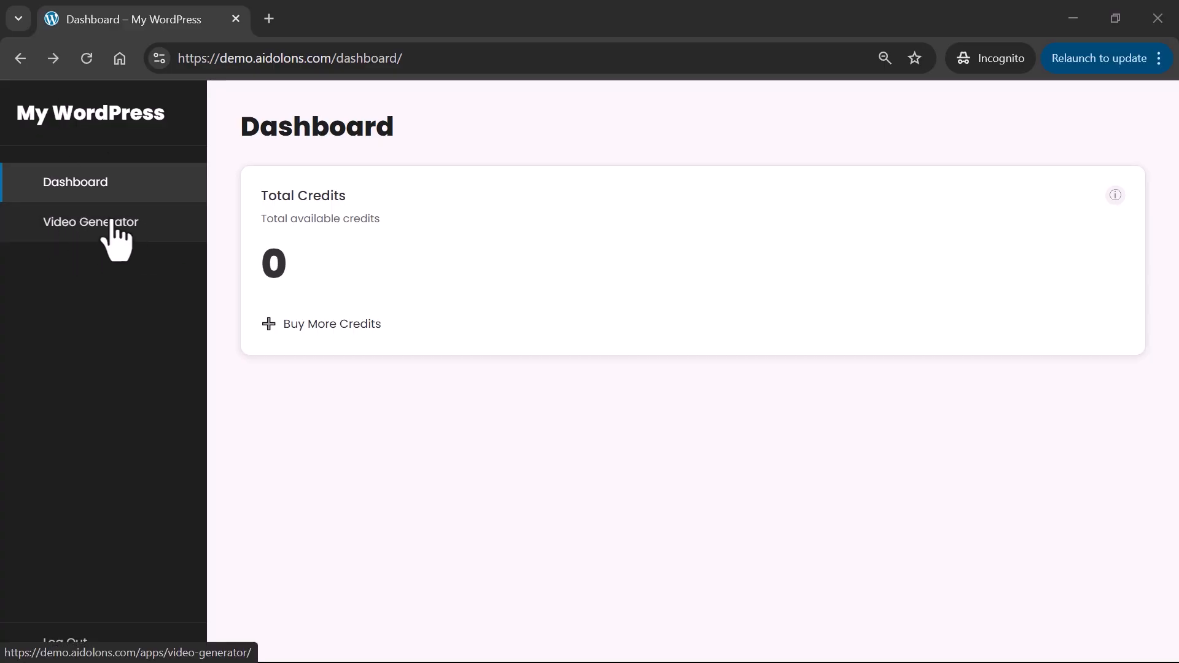
pyautogui.click(111, 221)
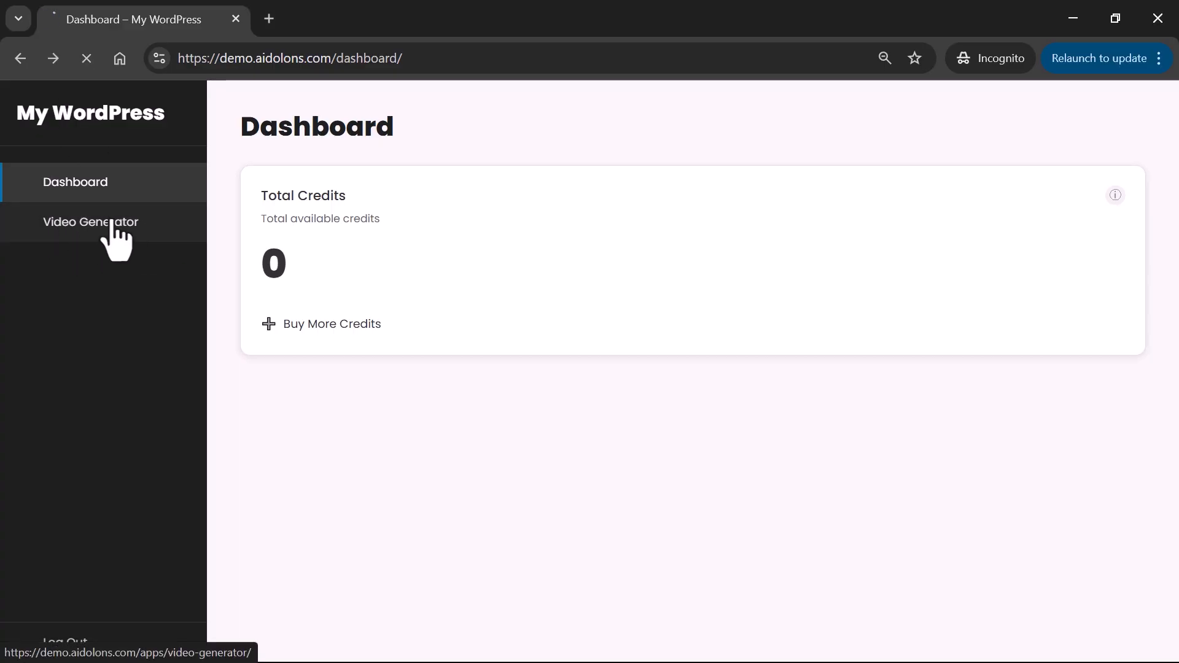
pyautogui.click(113, 222)
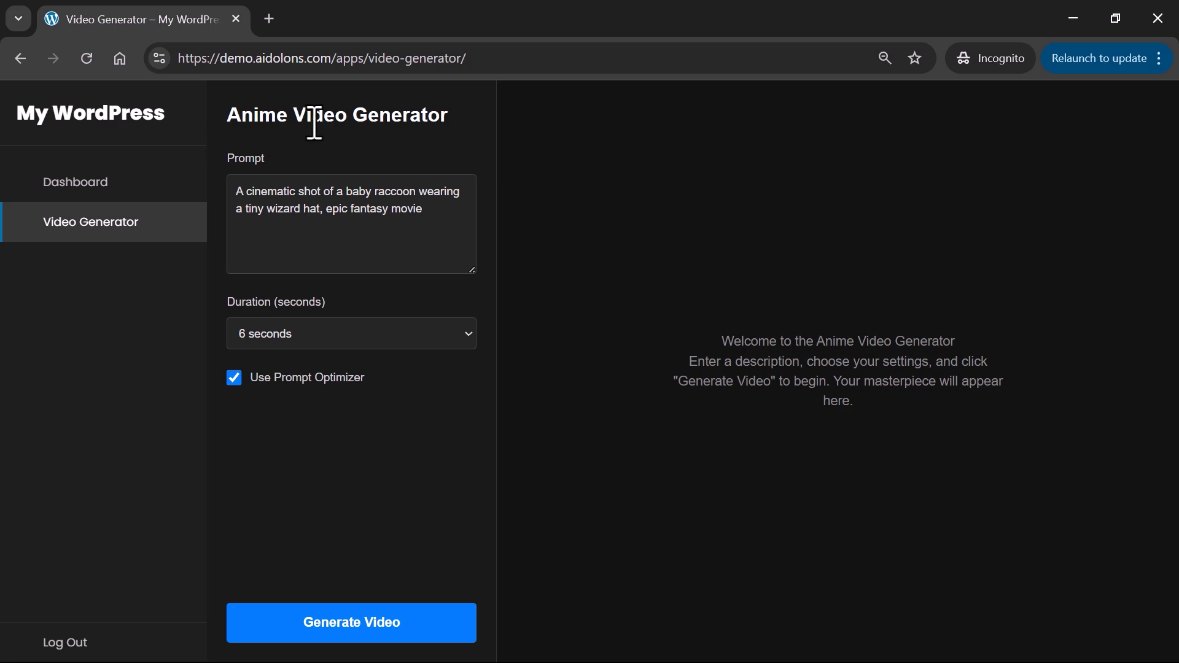